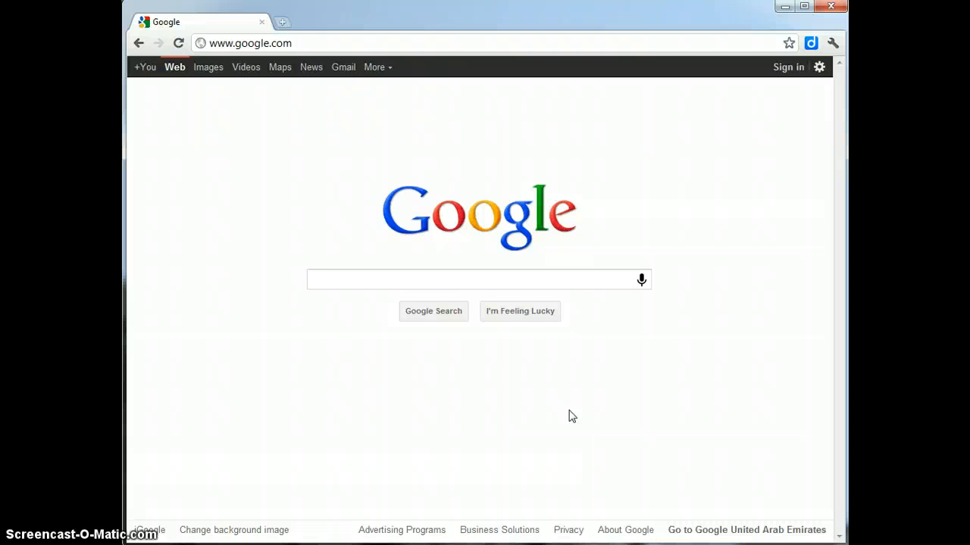
Step: Try the standard Google account sign-in page, then return to the Google home page
{"action": "left_click", "coordinate": [585, 401]}
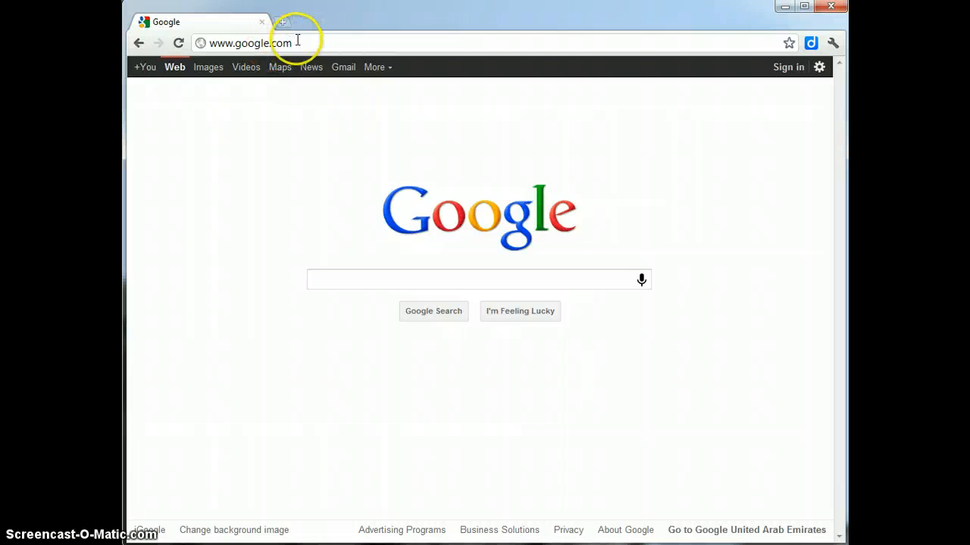
{"action": "left_click", "coordinate": [789, 70]}
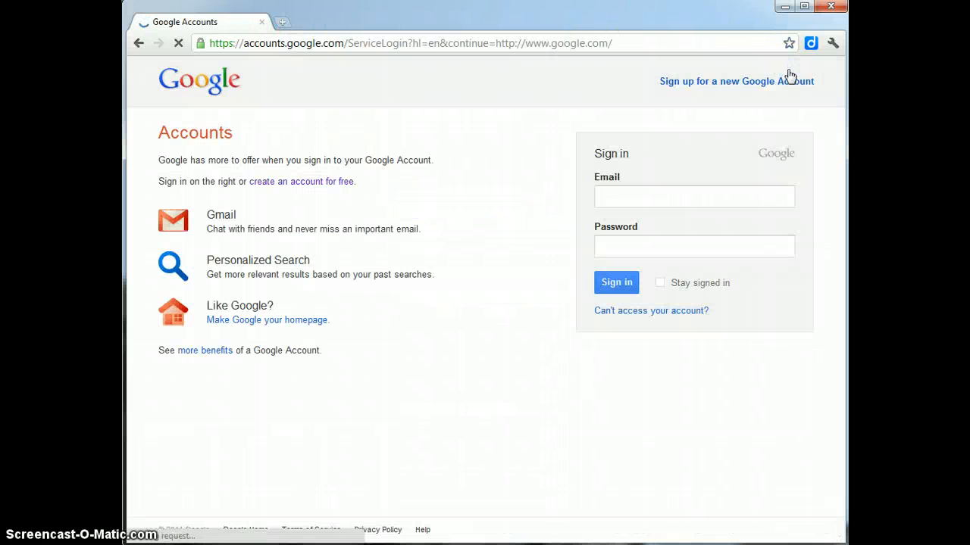
{"action": "left_click", "coordinate": [605, 197]}
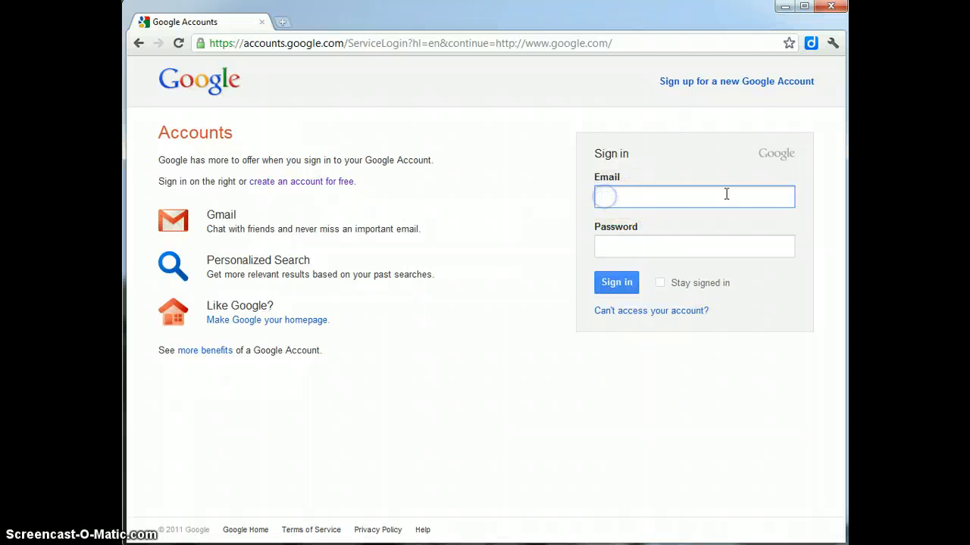
{"action": "left_click", "coordinate": [621, 249]}
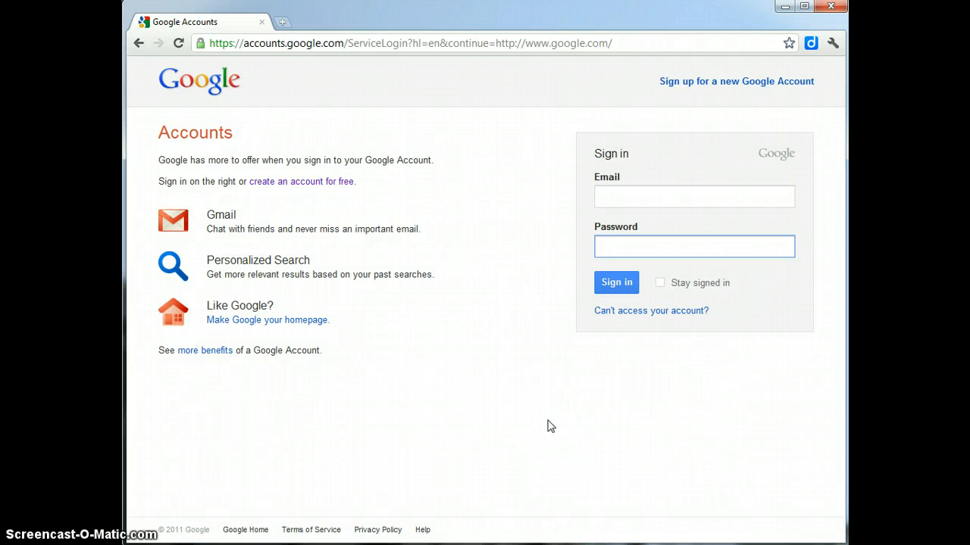
{"action": "left_click", "coordinate": [140, 44]}
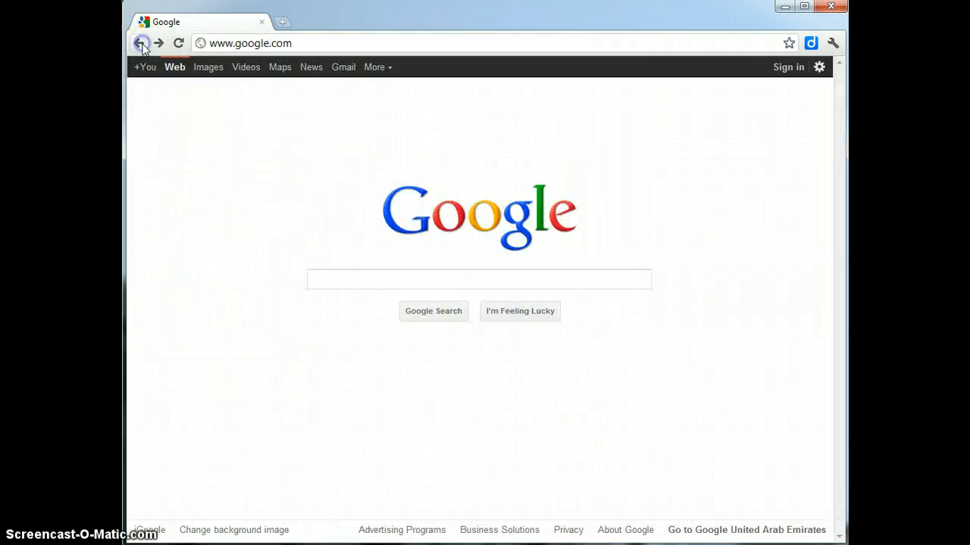
{"action": "left_click", "coordinate": [734, 402]}
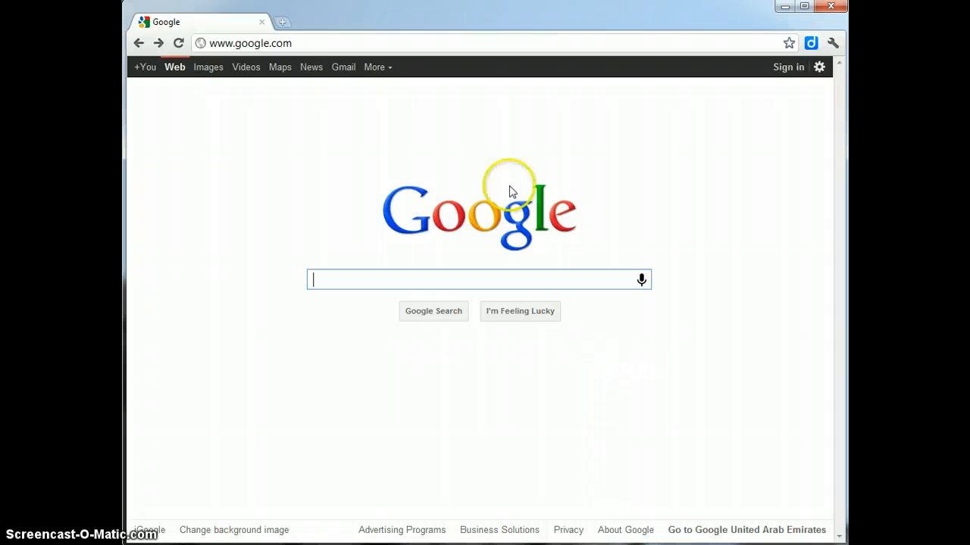
{"action": "left_click", "coordinate": [326, 44]}
{"action": "left_click", "coordinate": [350, 39]}
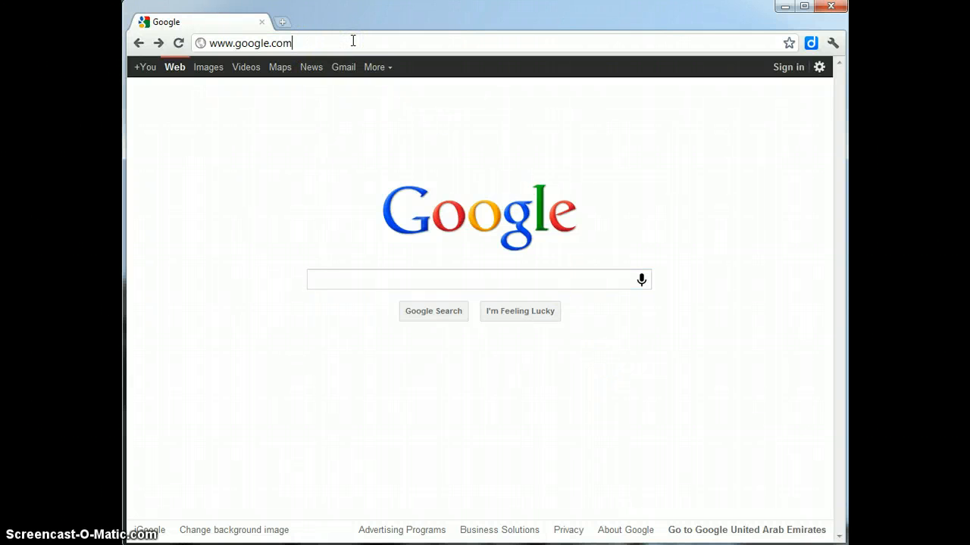
{"action": "type", "text": "/a"}
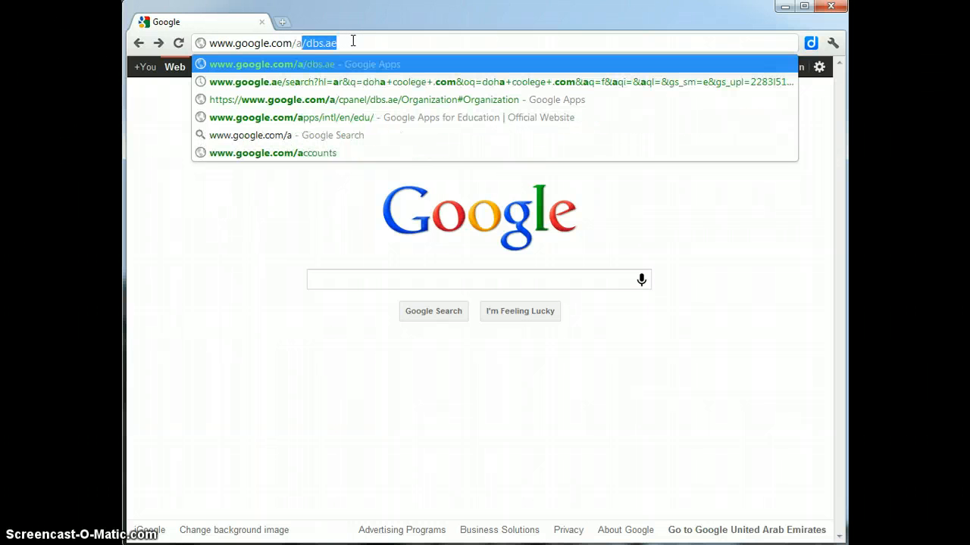
{"action": "type", "text": "/"}
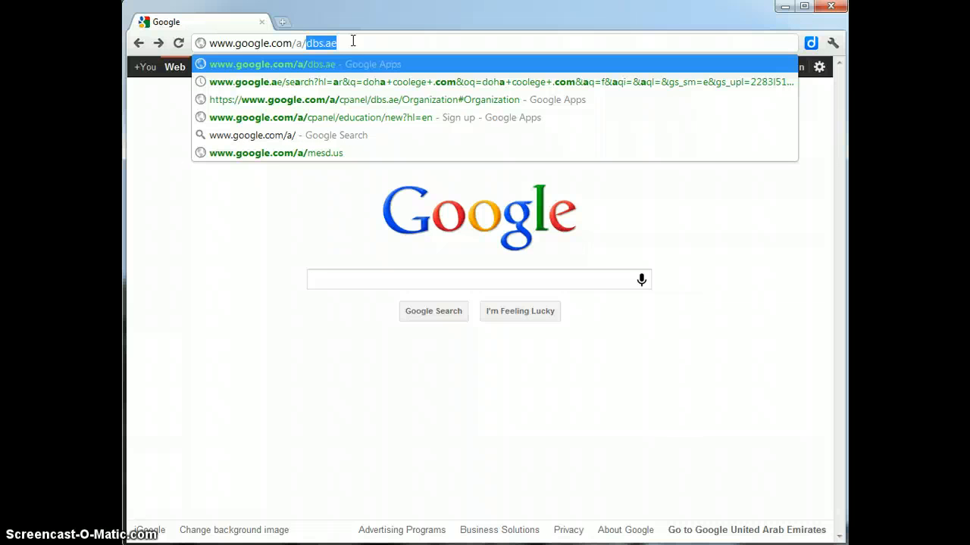
{"action": "type", "text": "dbs"}
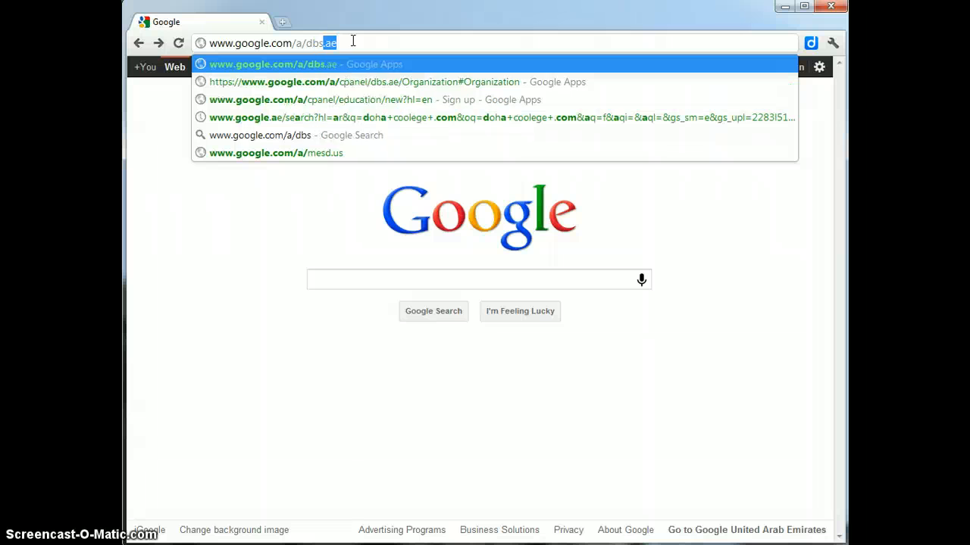
{"action": "type", "text": ".ae"}
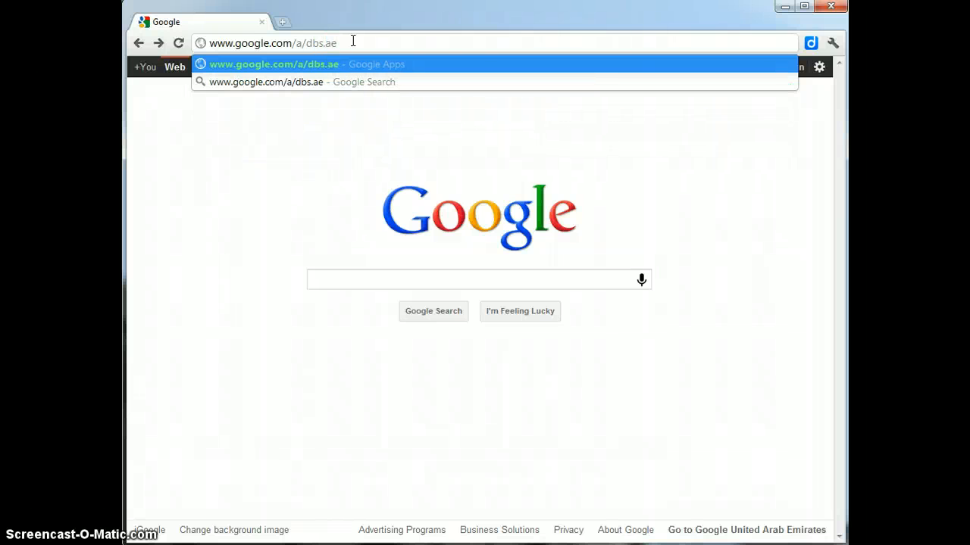
{"action": "key", "text": "Return"}
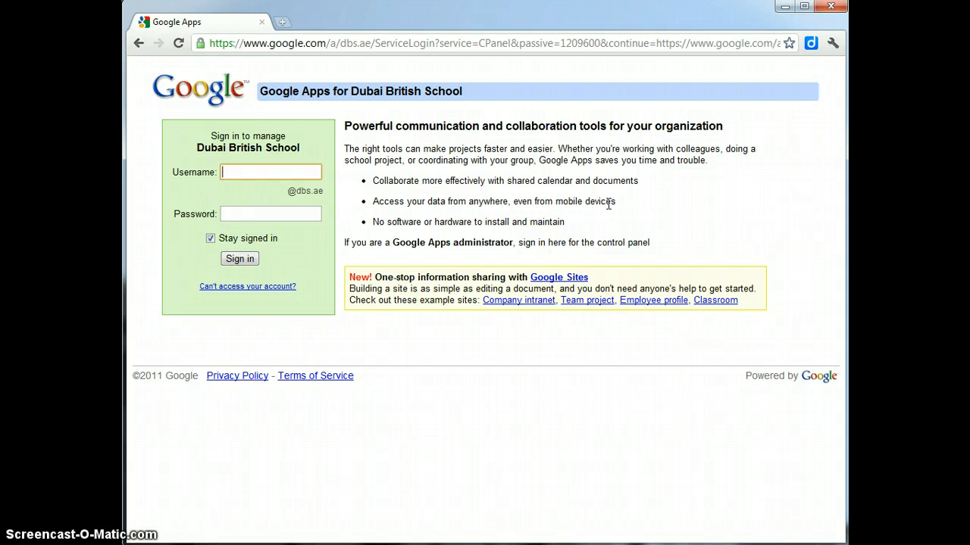
Step: Enter the school account username and password and submit the sign-in
{"action": "key", "text": "Tab"}
{"action": "type", "text": "•"}
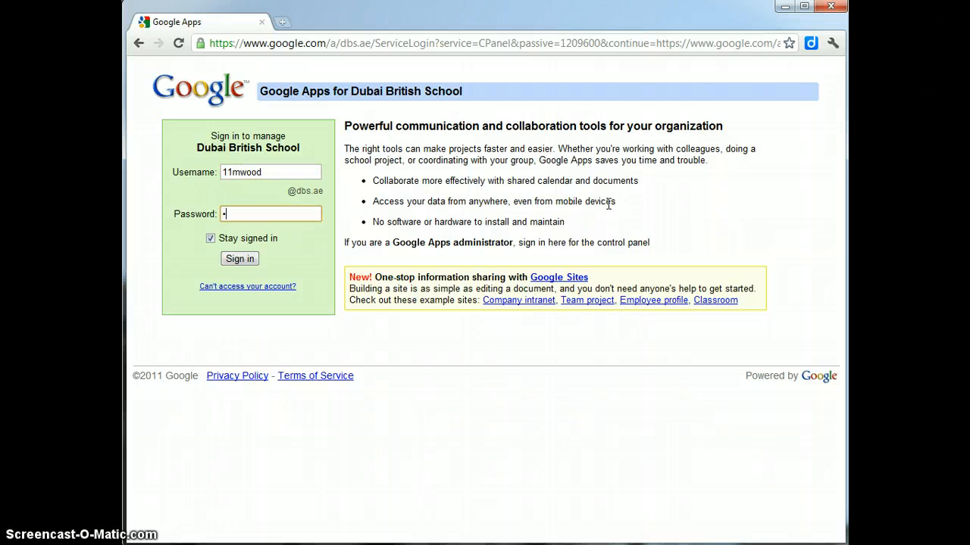
{"action": "type", "text": "•••••••"}
{"action": "left_click", "coordinate": [240, 259]}
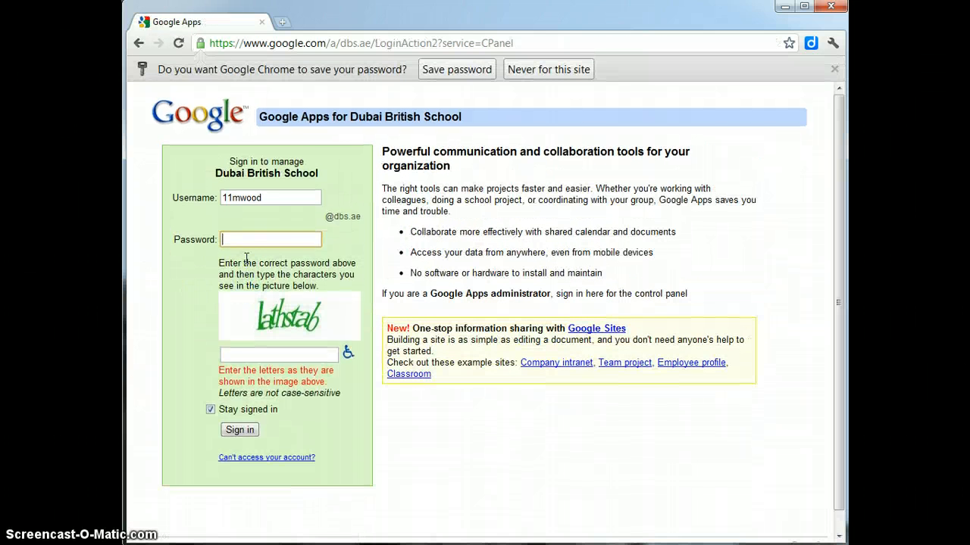
Step: Re-enter the account password, type the verification letters and sign in again
{"action": "left_click", "coordinate": [300, 239]}
{"action": "type", "text": "••••••••"}
{"action": "left_click", "coordinate": [280, 359]}
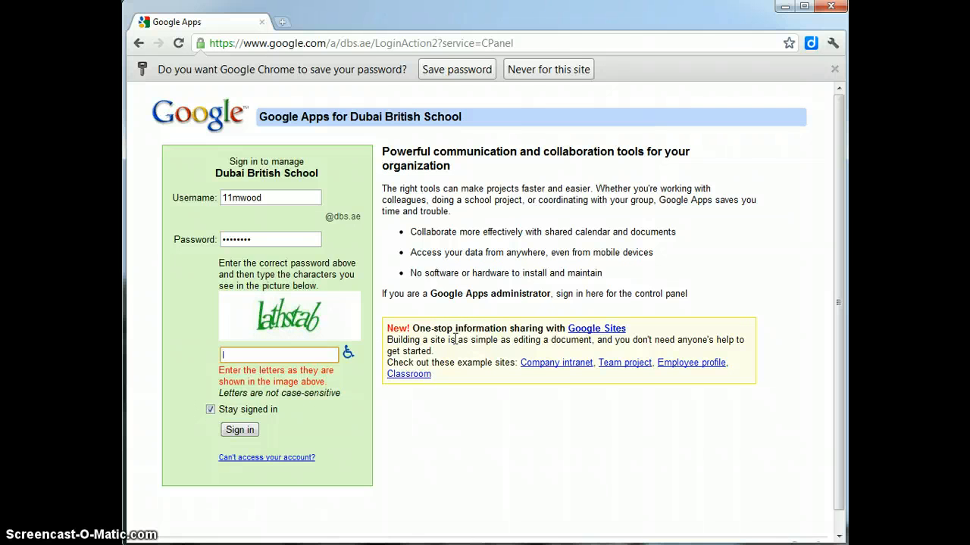
{"action": "type", "text": "lathstab"}
{"action": "left_click", "coordinate": [241, 431]}
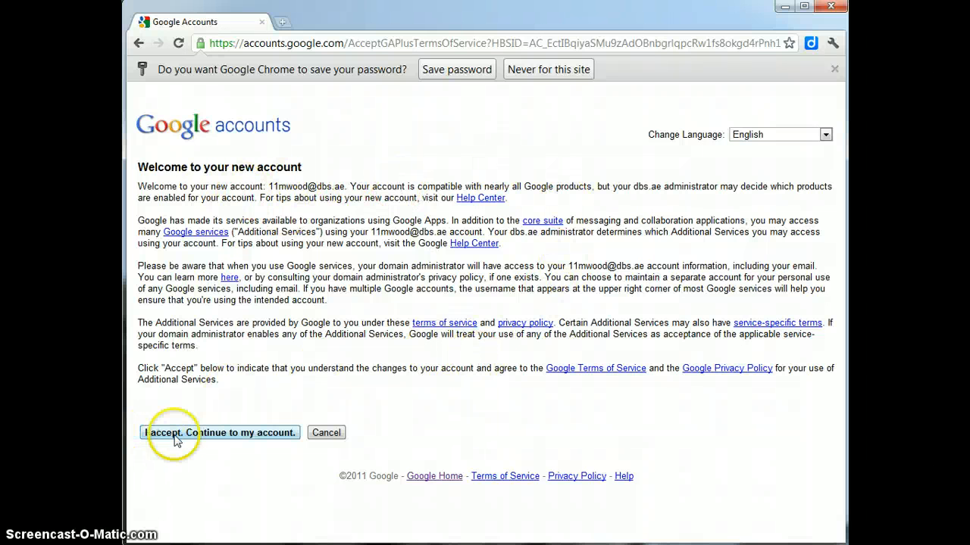
Step: Accept the new account's terms, then open Docs from the school's services page
{"action": "left_click", "coordinate": [251, 437]}
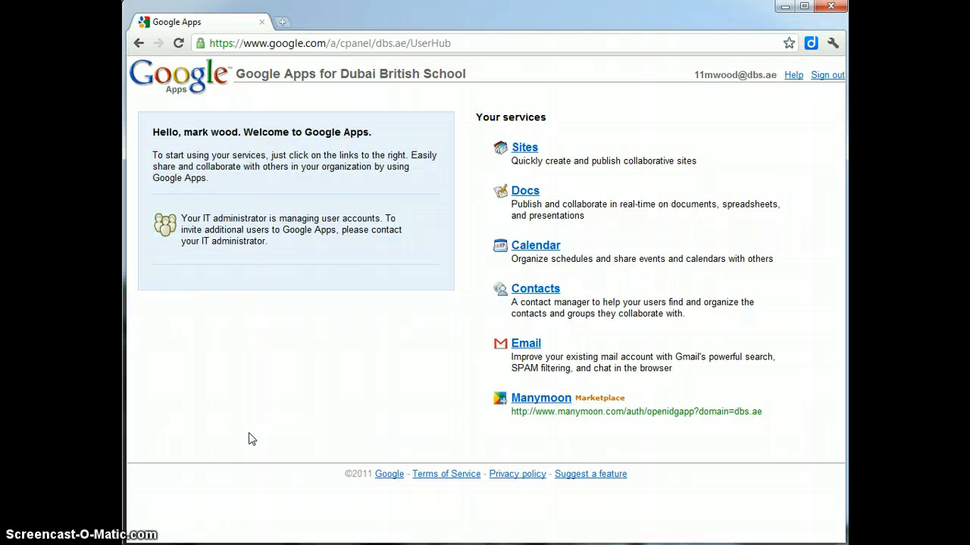
{"action": "left_click", "coordinate": [252, 433]}
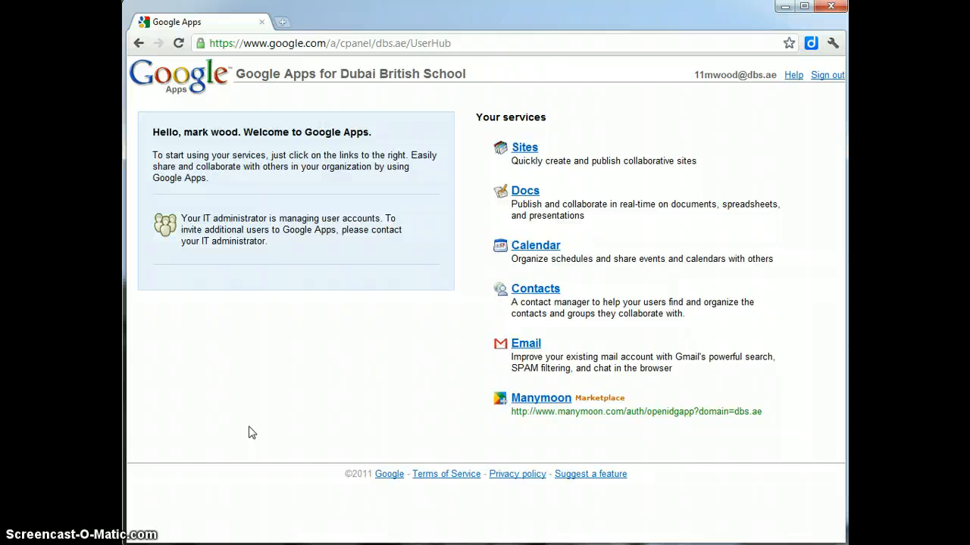
{"action": "left_click", "coordinate": [523, 195]}
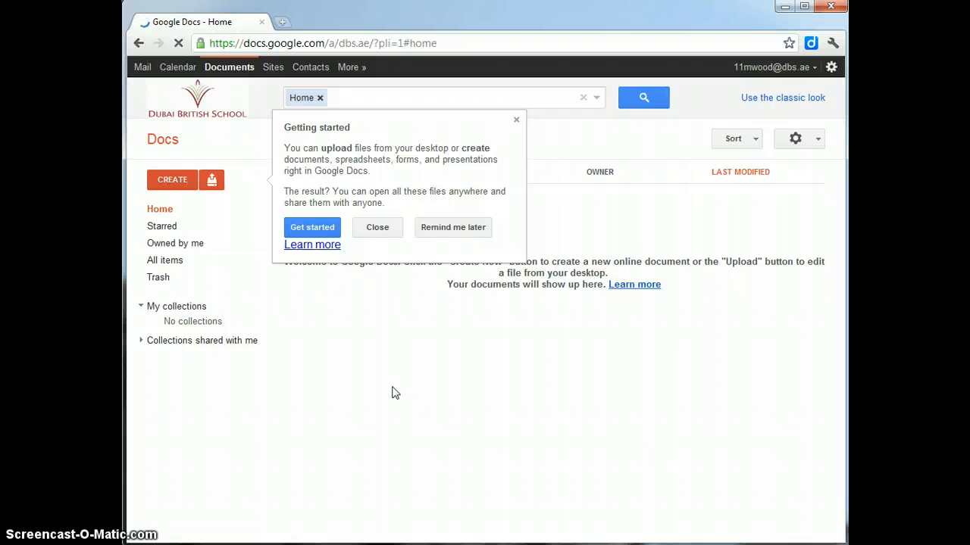
Step: Close the Getting started tip and create a new Form from the CREATE menu
{"action": "left_click", "coordinate": [516, 121]}
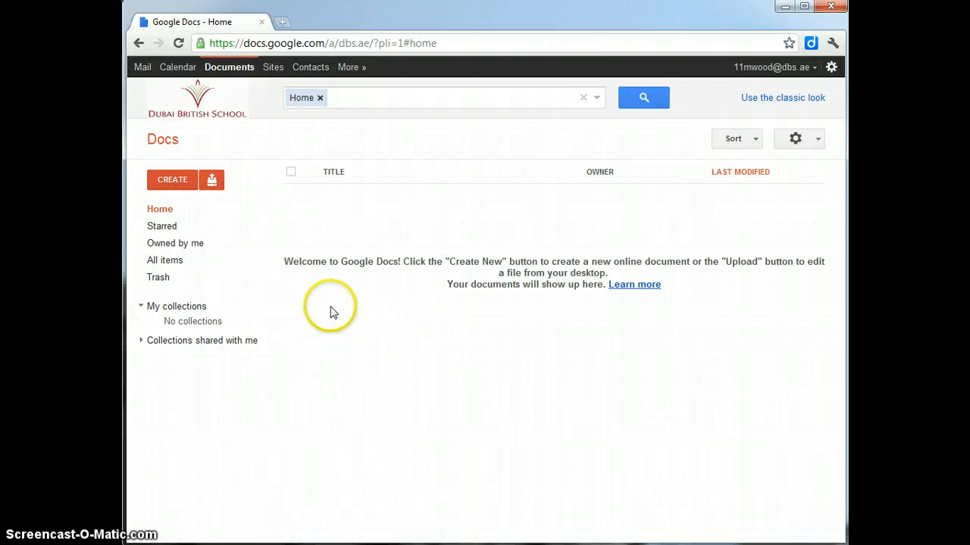
{"action": "left_click", "coordinate": [176, 186]}
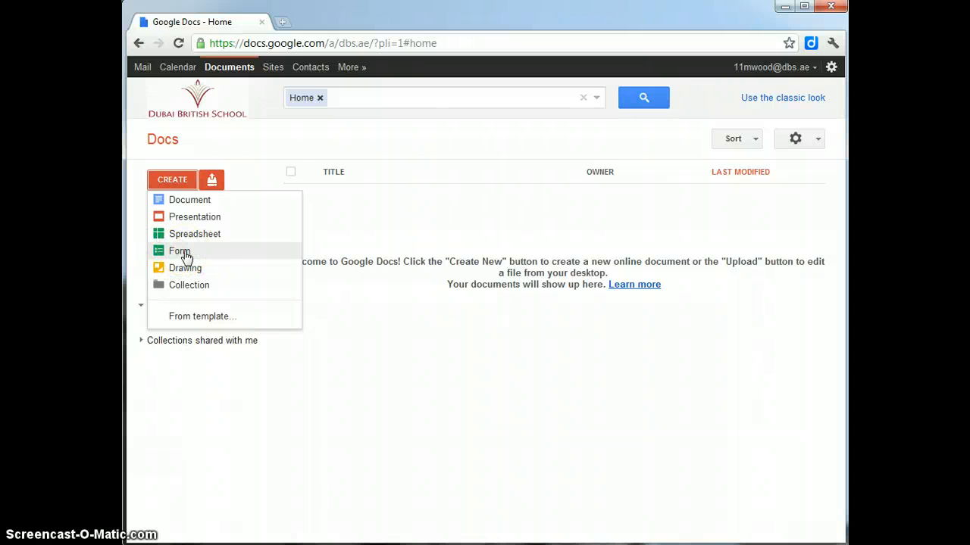
{"action": "left_click", "coordinate": [185, 253]}
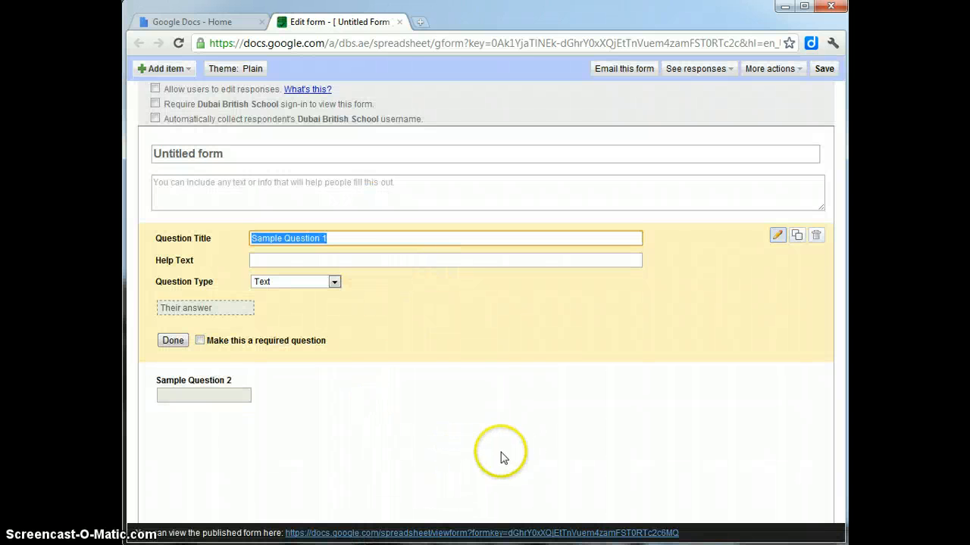
{"action": "left_click", "coordinate": [267, 538]}
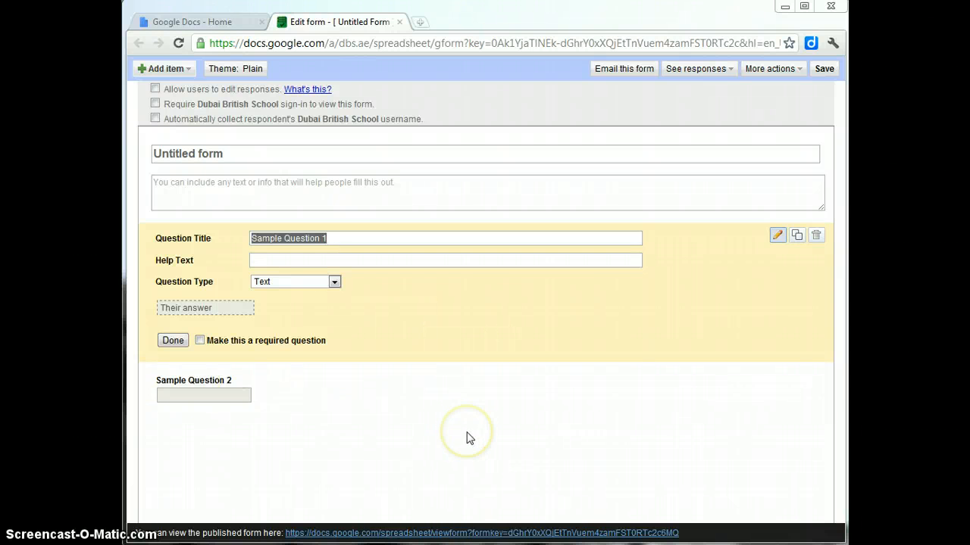
{"action": "left_click", "coordinate": [448, 451]}
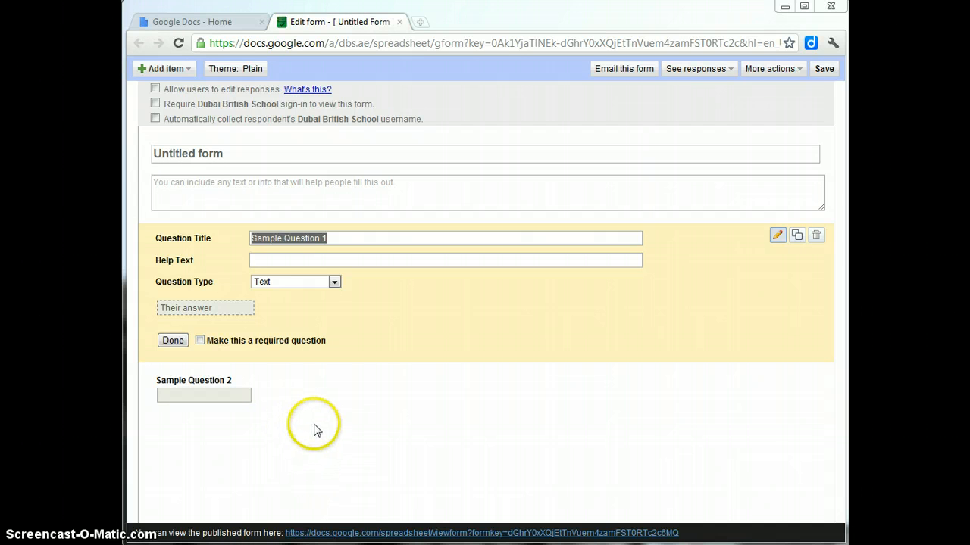
Step: Replace 'Untitled form' with 'My i App Questionnaire' and add a thank-you description about the app research
{"action": "left_click", "coordinate": [209, 153]}
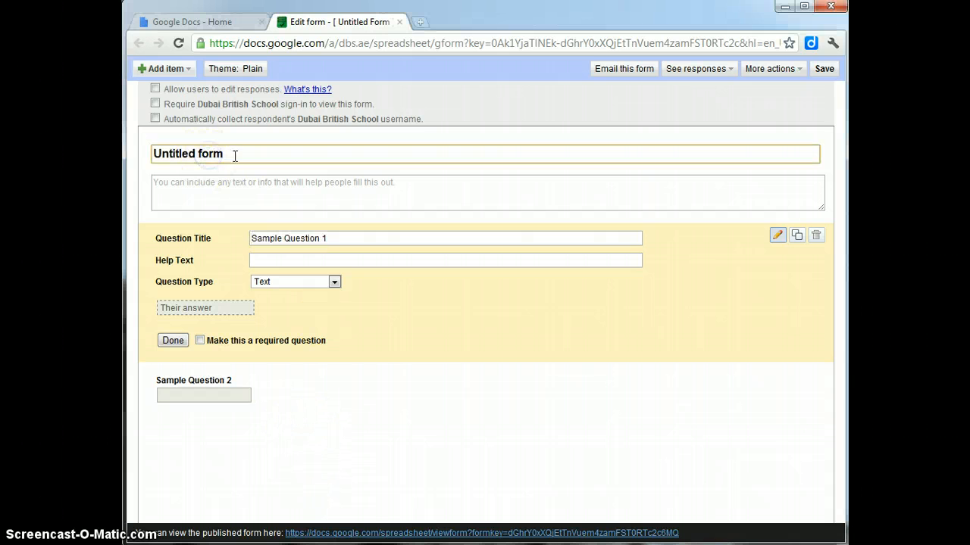
{"action": "triple_click", "coordinate": [197, 154]}
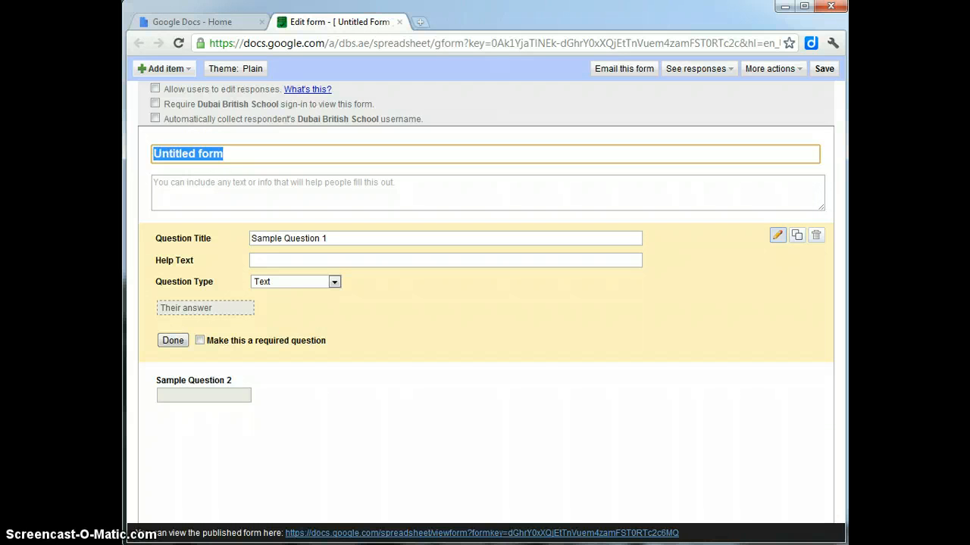
{"action": "left_click", "coordinate": [188, 182]}
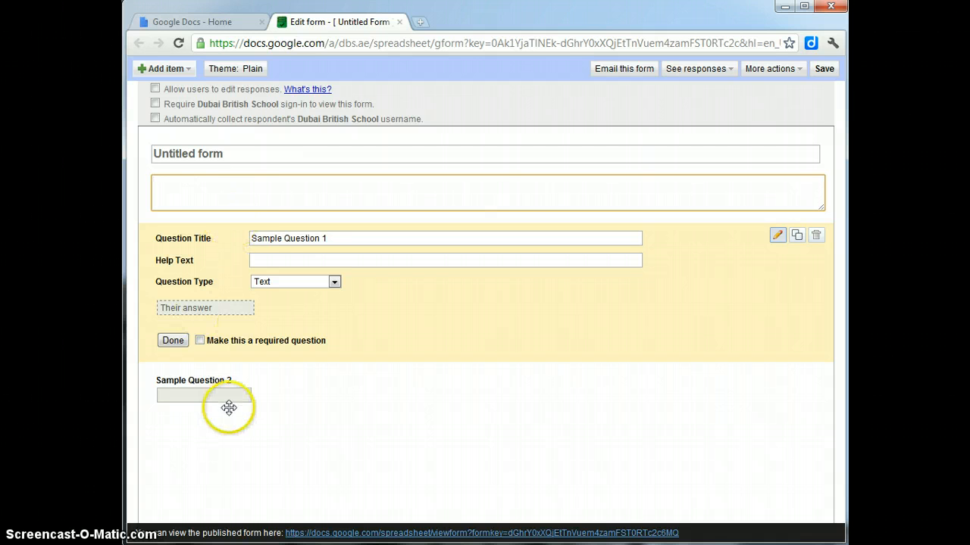
{"action": "left_click", "coordinate": [231, 154]}
{"action": "left_click", "coordinate": [215, 195]}
{"action": "left_click", "coordinate": [241, 156]}
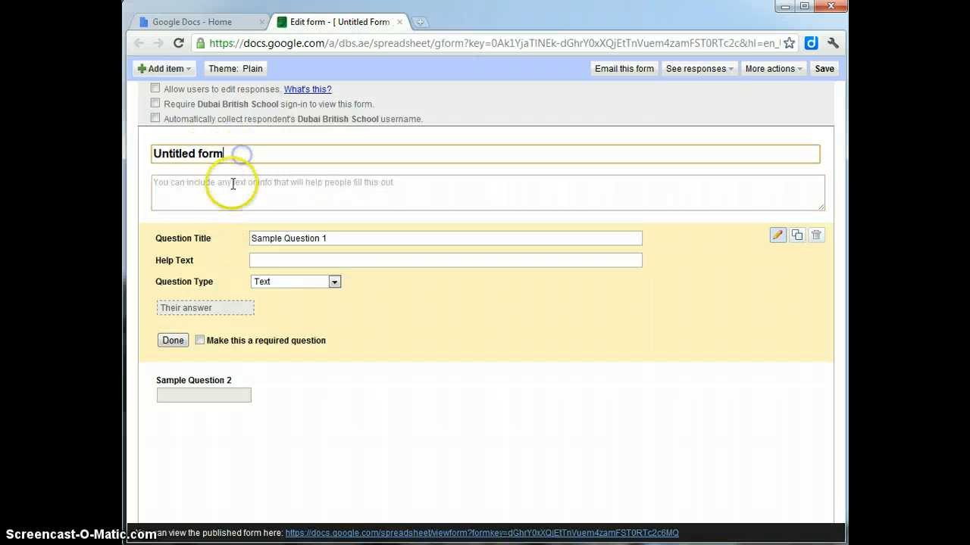
{"action": "left_click", "coordinate": [232, 184]}
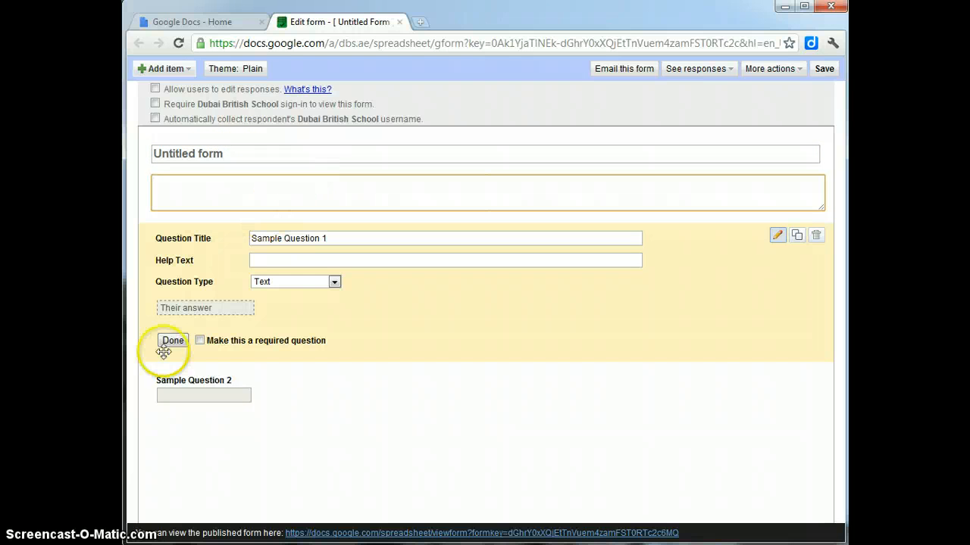
{"action": "left_click", "coordinate": [268, 153]}
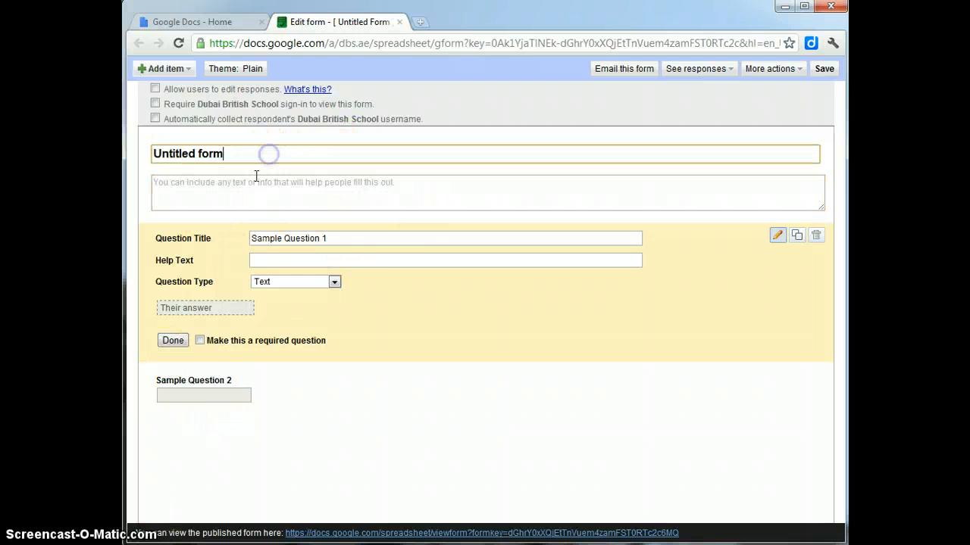
{"action": "left_click", "coordinate": [253, 177]}
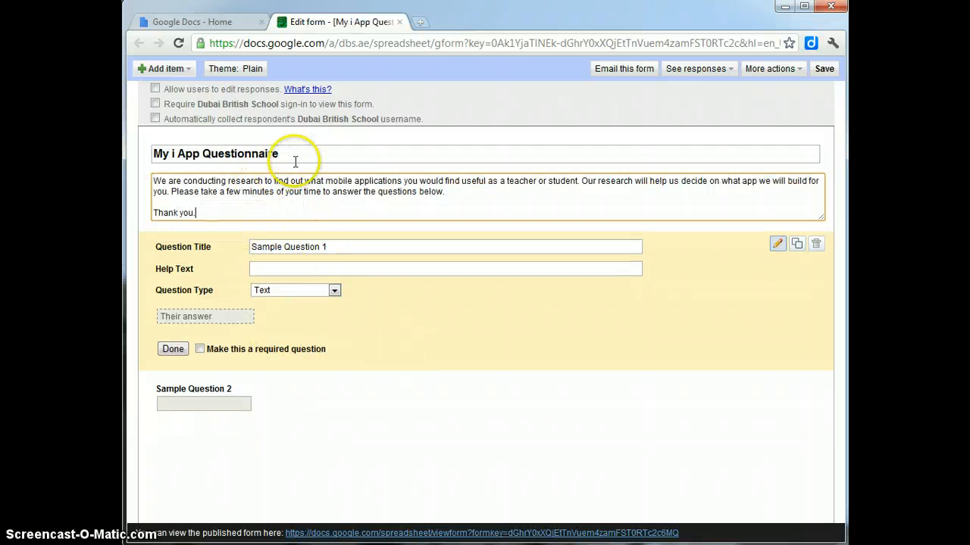
{"action": "left_click", "coordinate": [300, 157]}
{"action": "left_click", "coordinate": [226, 215]}
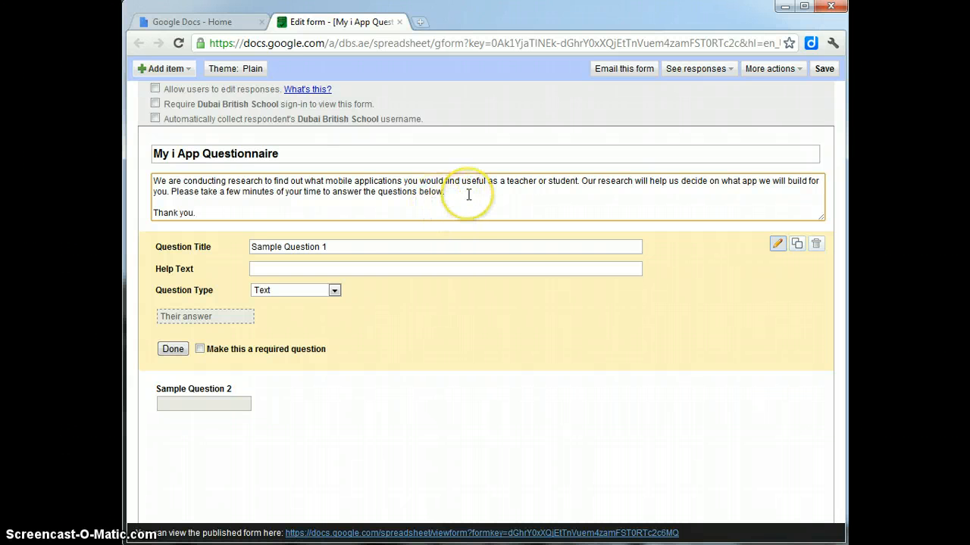
{"action": "left_click", "coordinate": [227, 213]}
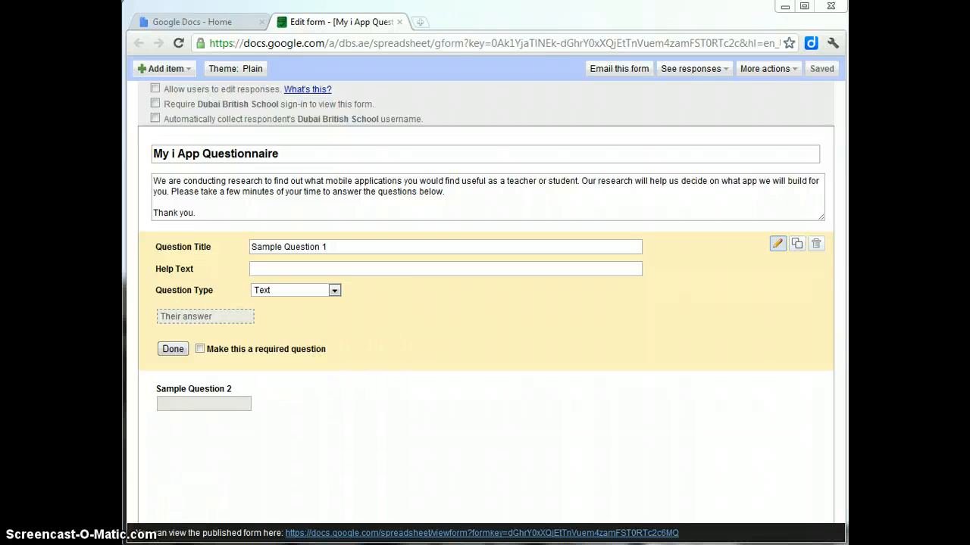
Step: Replace 'Sample Question 1' with the title 'Are you a teacher or a student?'
{"action": "left_click", "coordinate": [332, 247]}
{"action": "left_click_drag", "start_coordinate": [332, 247], "coordinate": [245, 239]}
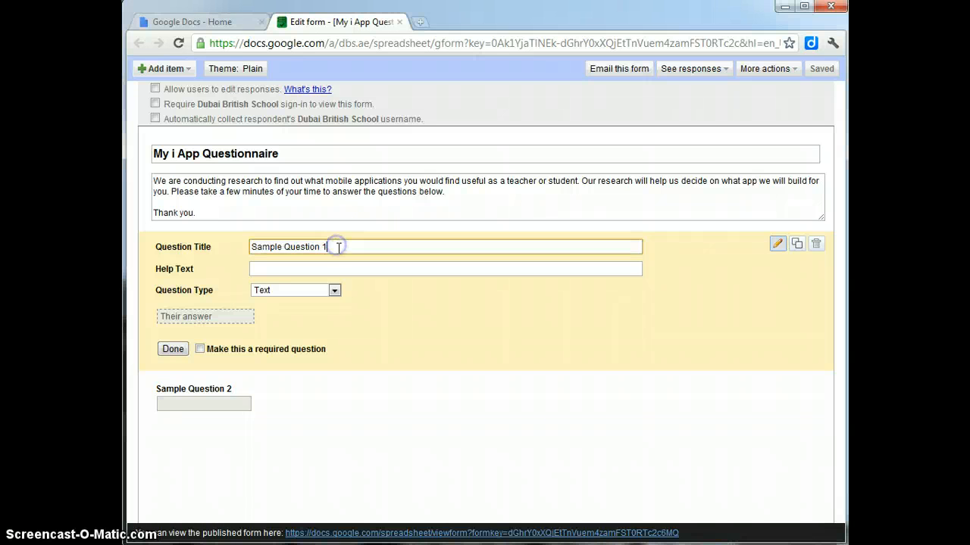
{"action": "left_click", "coordinate": [216, 239]}
{"action": "key", "text": "BackSpace"}
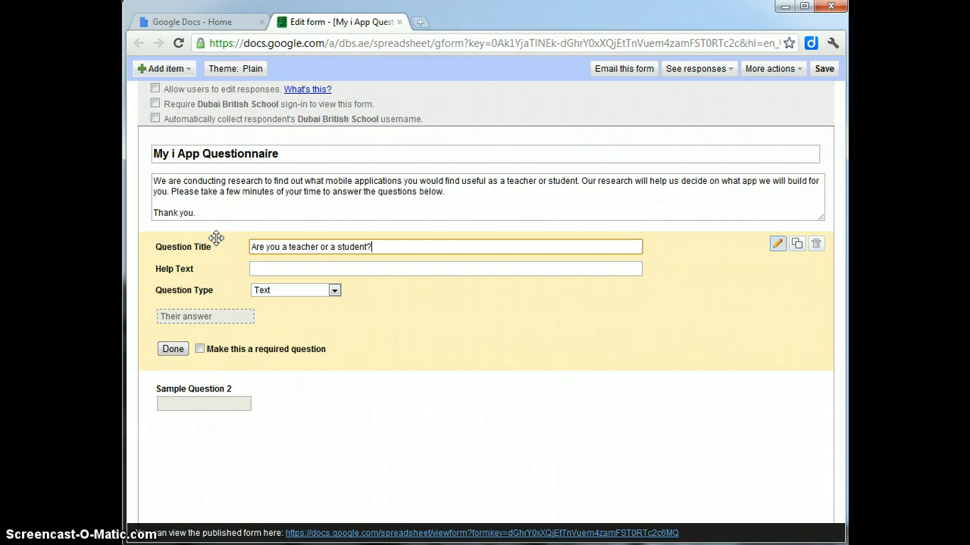
{"action": "left_click", "coordinate": [307, 271]}
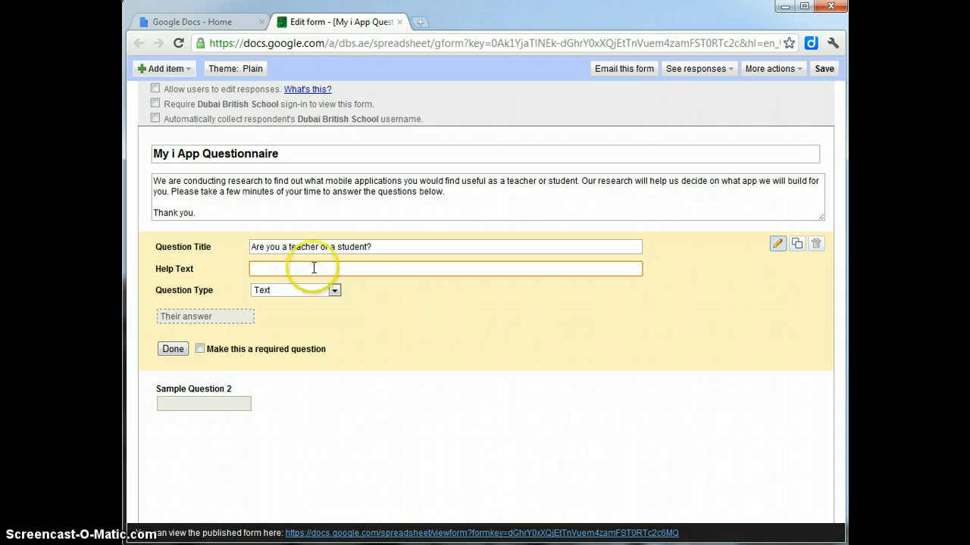
{"action": "left_click_drag", "start_coordinate": [459, 246], "coordinate": [241, 244]}
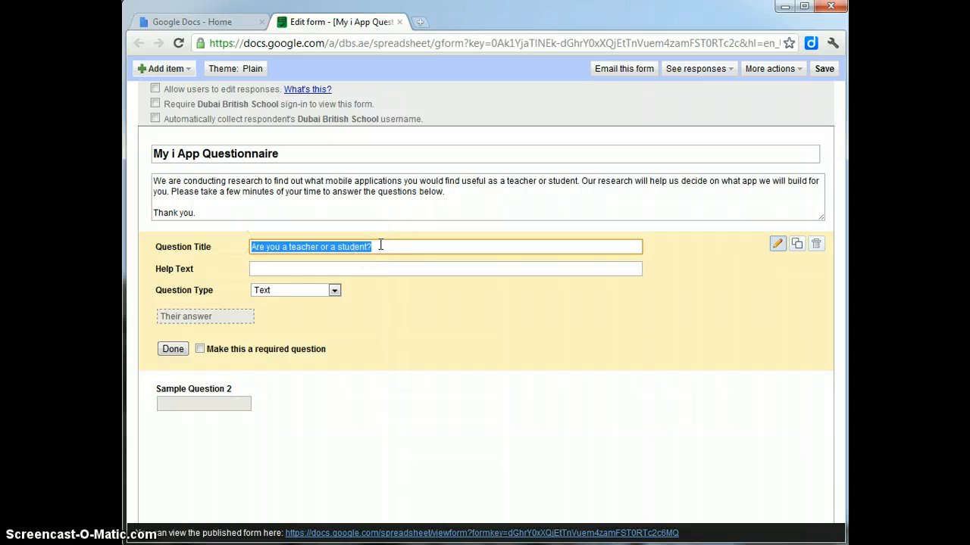
{"action": "left_click", "coordinate": [294, 268]}
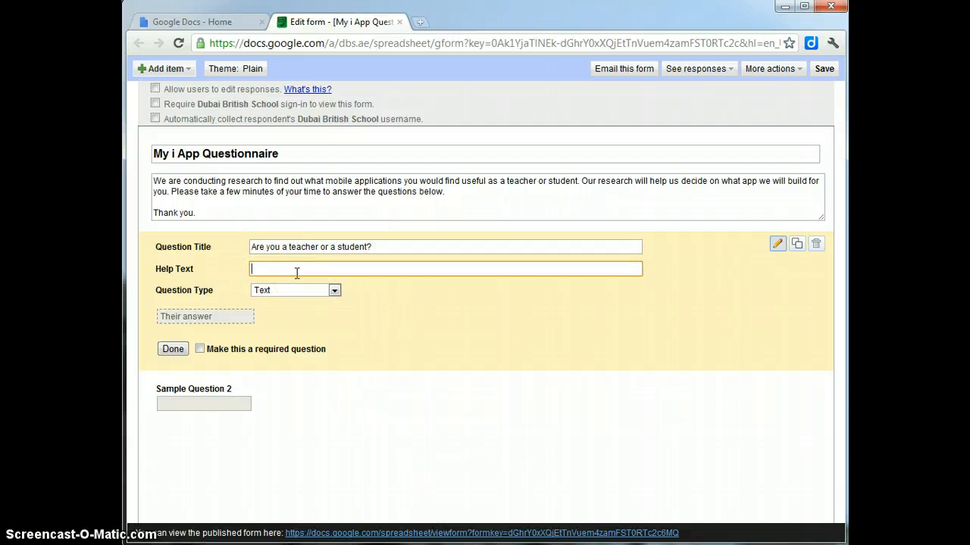
{"action": "left_click", "coordinate": [244, 249]}
{"action": "left_click", "coordinate": [284, 271]}
{"action": "left_click", "coordinate": [387, 247]}
{"action": "left_click_drag", "start_coordinate": [388, 247], "coordinate": [232, 247]}
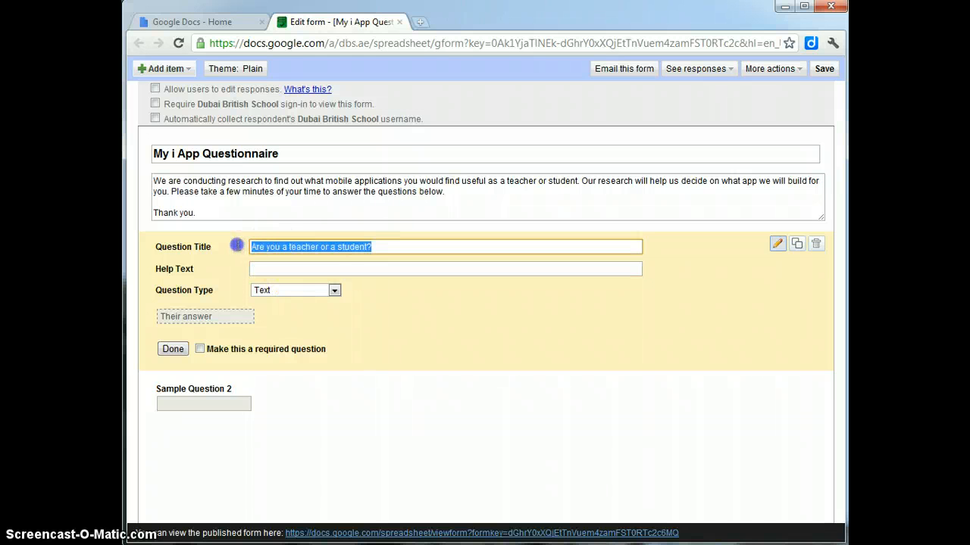
{"action": "left_click", "coordinate": [282, 268]}
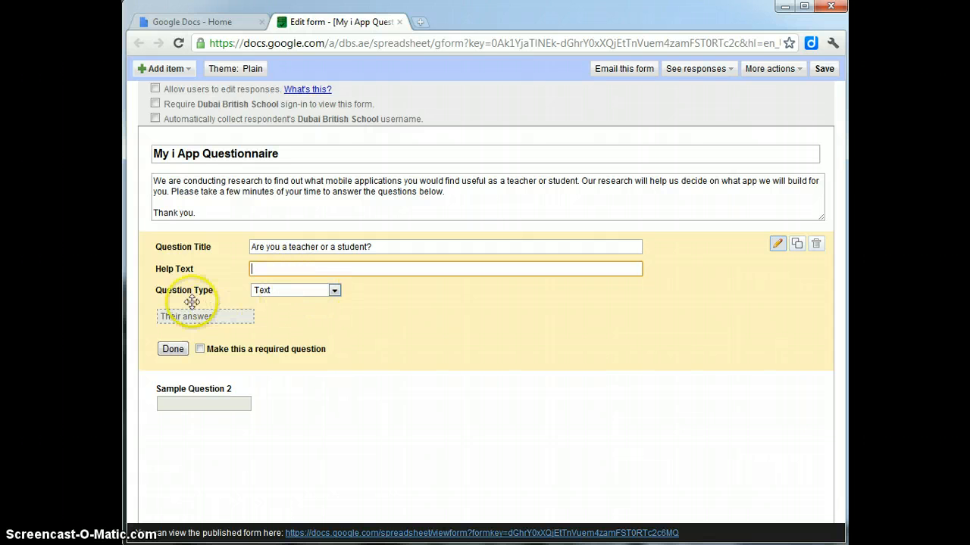
Step: Change the first question's type from Text to Choose from a list
{"action": "left_click", "coordinate": [309, 290]}
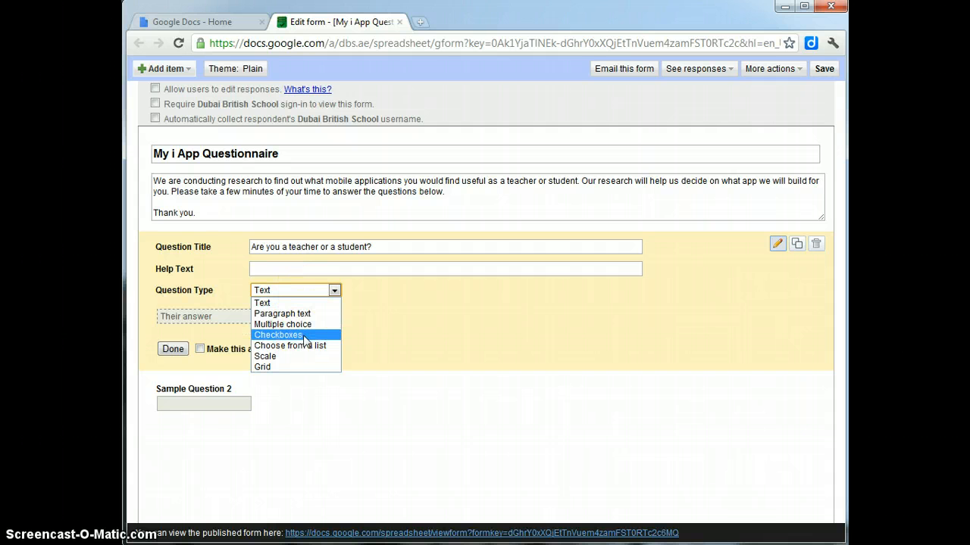
{"action": "left_click", "coordinate": [280, 291]}
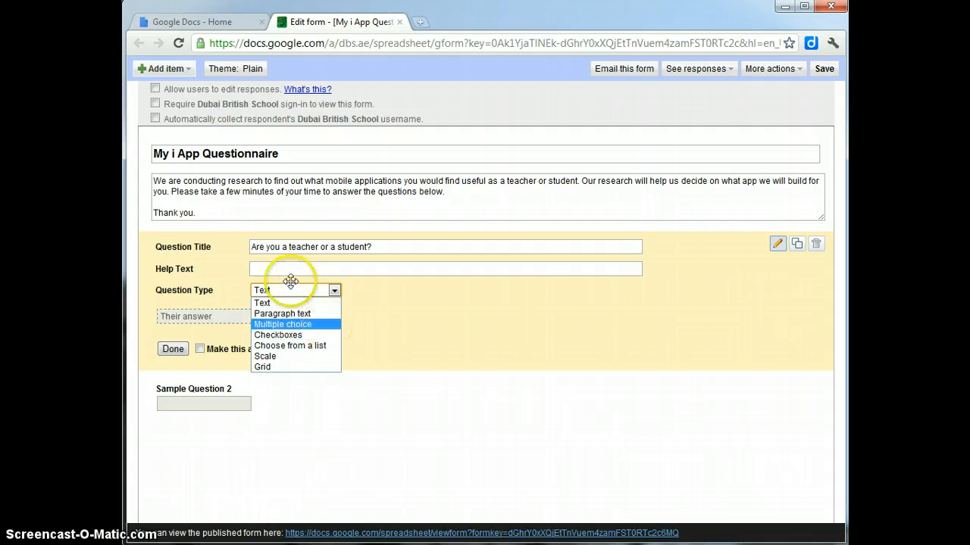
{"action": "left_click", "coordinate": [279, 347]}
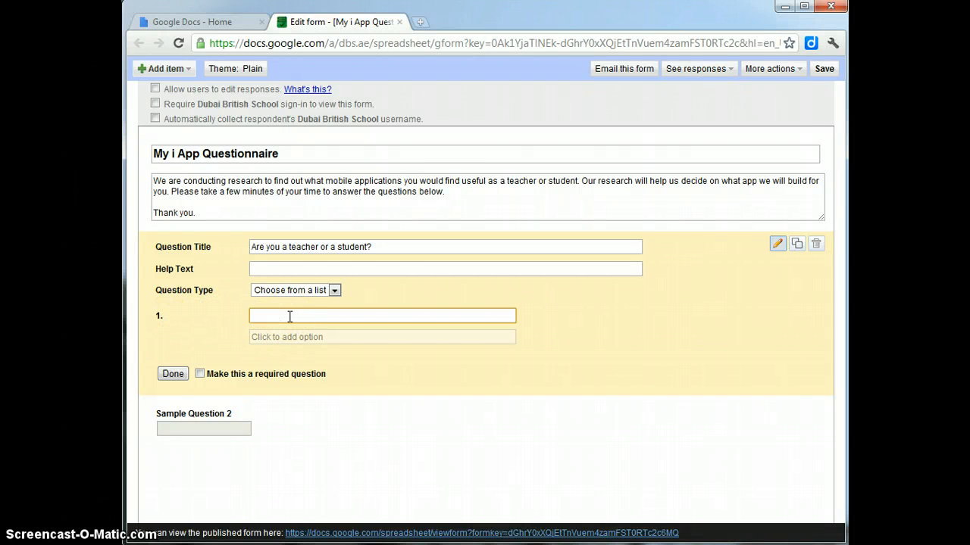
Step: Enter Teacher as option 1 and Student as option 2 for the first question
{"action": "type", "text": "Teacher"}
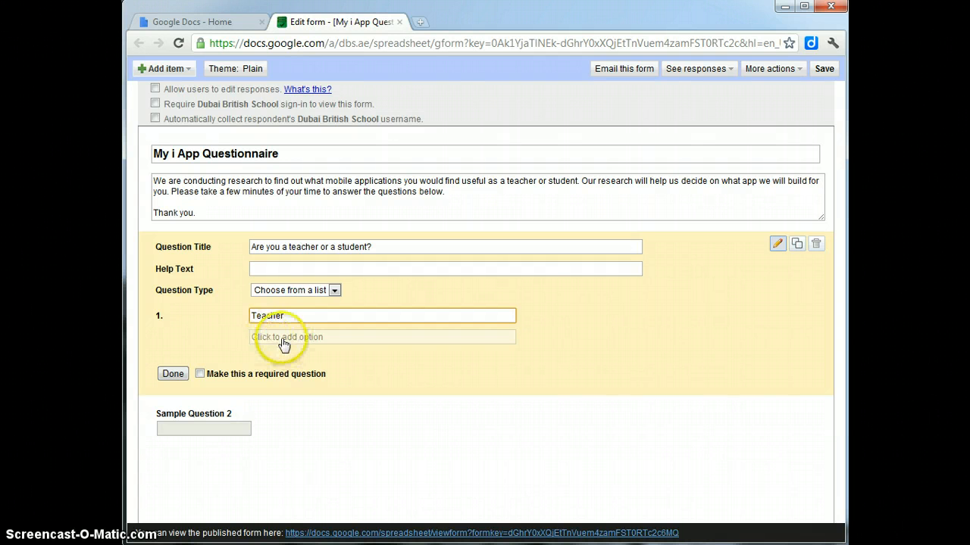
{"action": "left_click", "coordinate": [279, 345]}
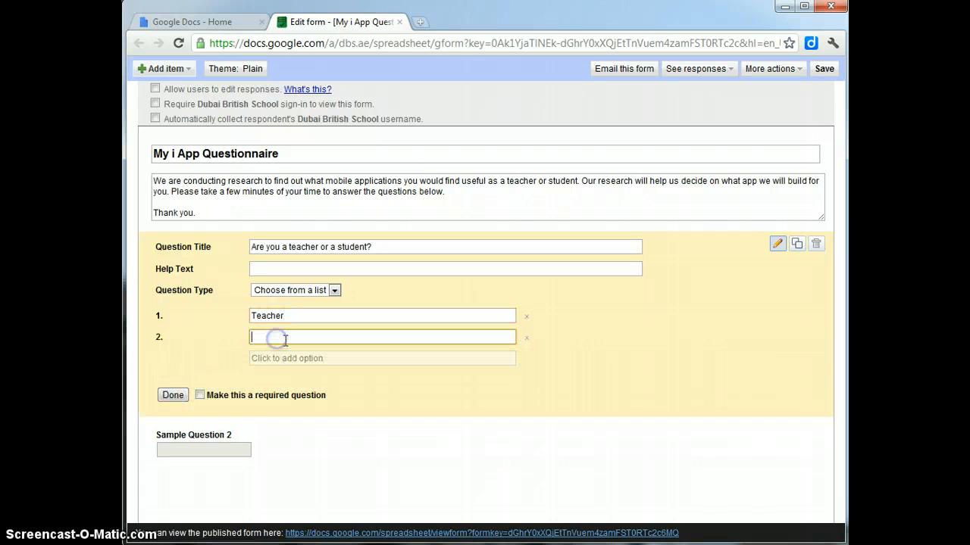
{"action": "type", "text": "Student"}
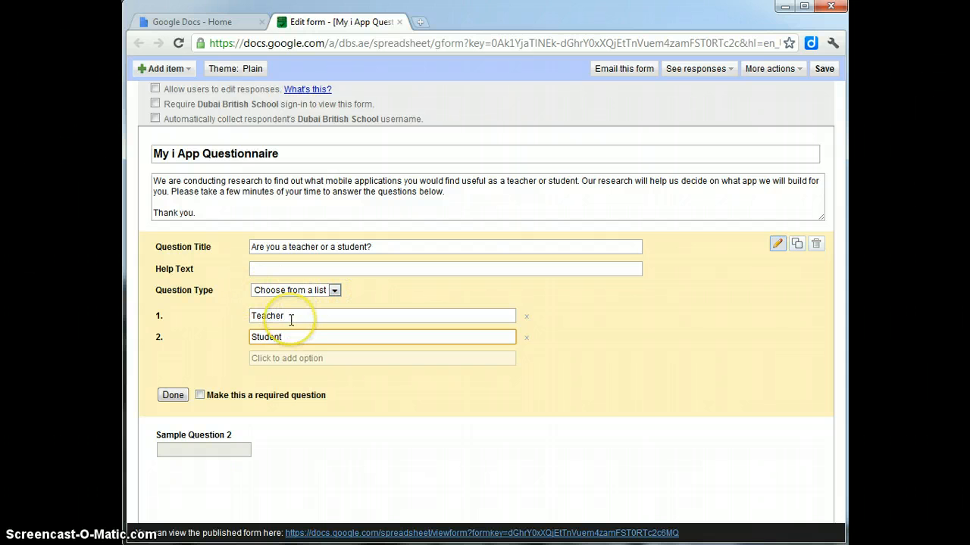
{"action": "left_click_drag", "start_coordinate": [351, 316], "coordinate": [245, 316]}
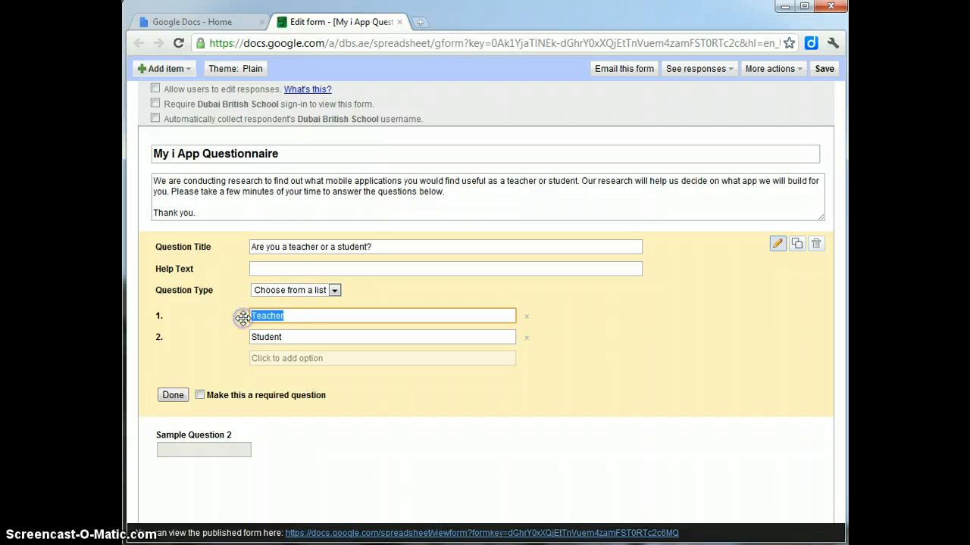
{"action": "left_click_drag", "start_coordinate": [303, 337], "coordinate": [217, 337]}
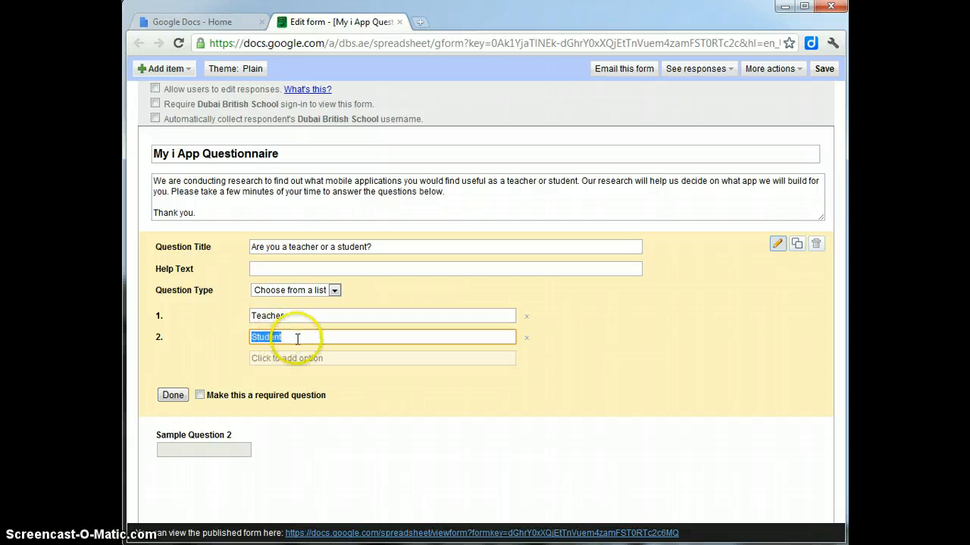
{"action": "left_click", "coordinate": [302, 316]}
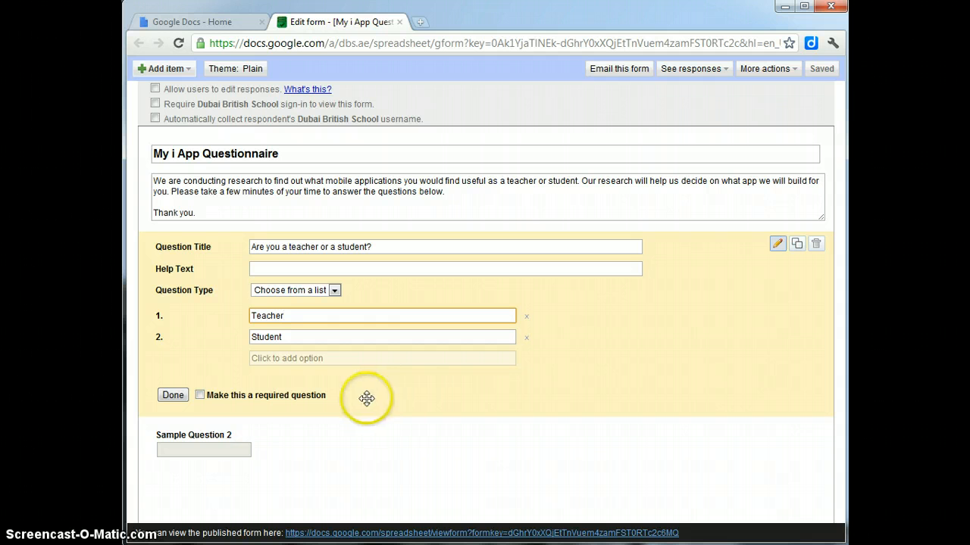
Step: Tick 'Make this a required question' for the teacher-or-student question
{"action": "left_click", "coordinate": [199, 396]}
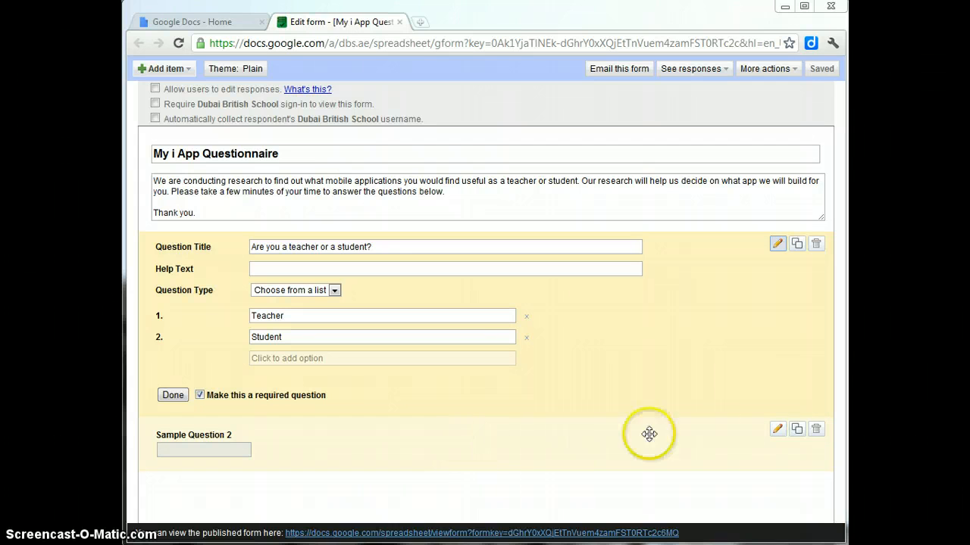
Step: Open Sample Question 2 for editing, preview the Teacher/Student dropdown, then reopen the first question
{"action": "left_click", "coordinate": [777, 429]}
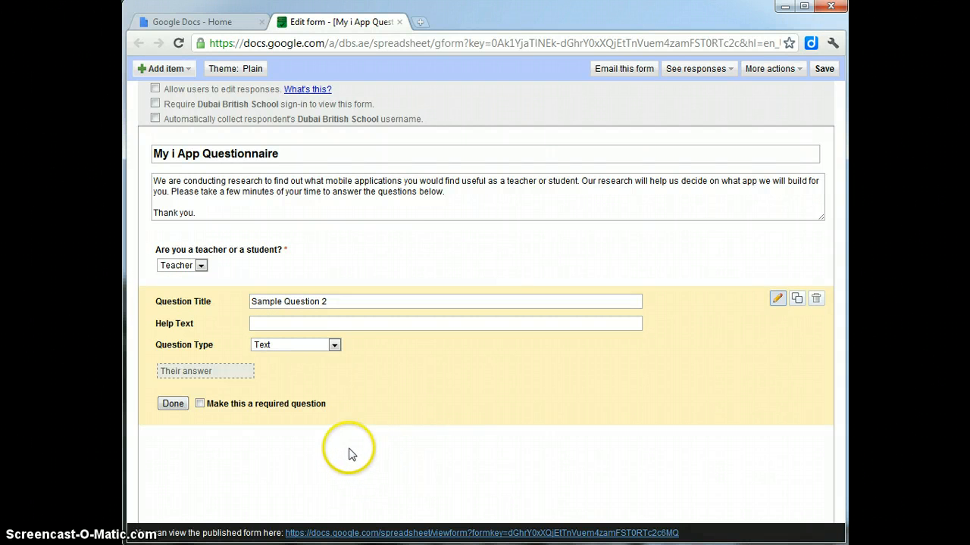
{"action": "left_click", "coordinate": [201, 266]}
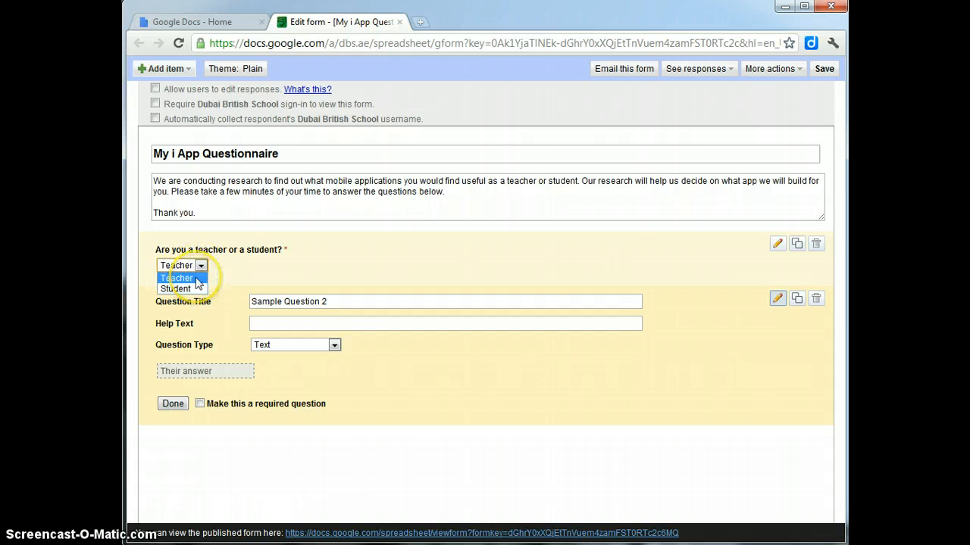
{"action": "left_click", "coordinate": [364, 436]}
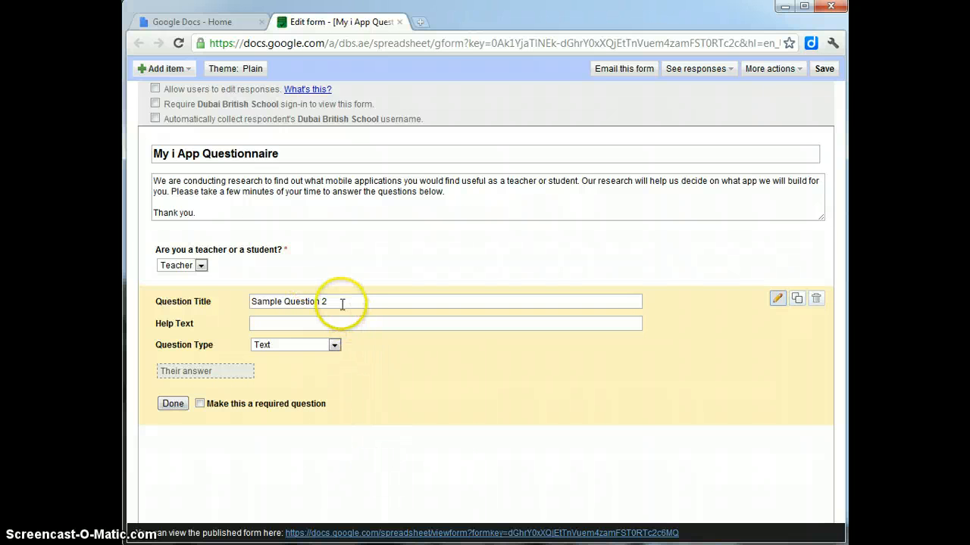
{"action": "left_click", "coordinate": [314, 327]}
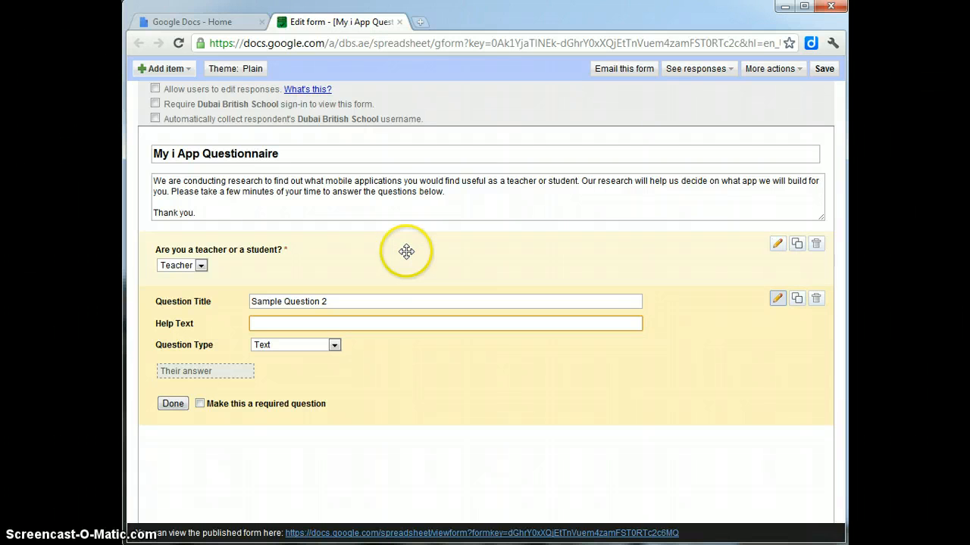
{"action": "left_click", "coordinate": [777, 244]}
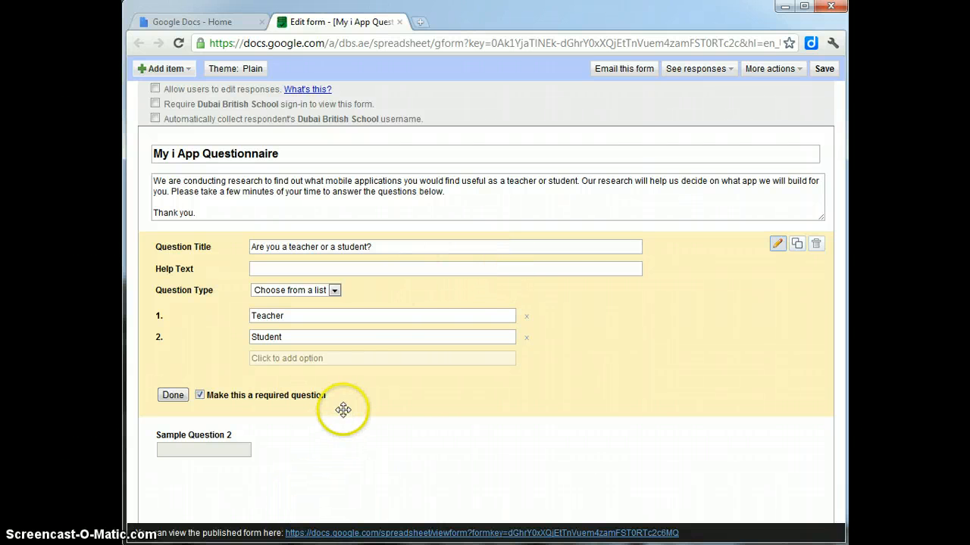
Step: Duplicate the teacher-or-student question, delete the copy, and start editing Sample Question 2
{"action": "left_click", "coordinate": [797, 245]}
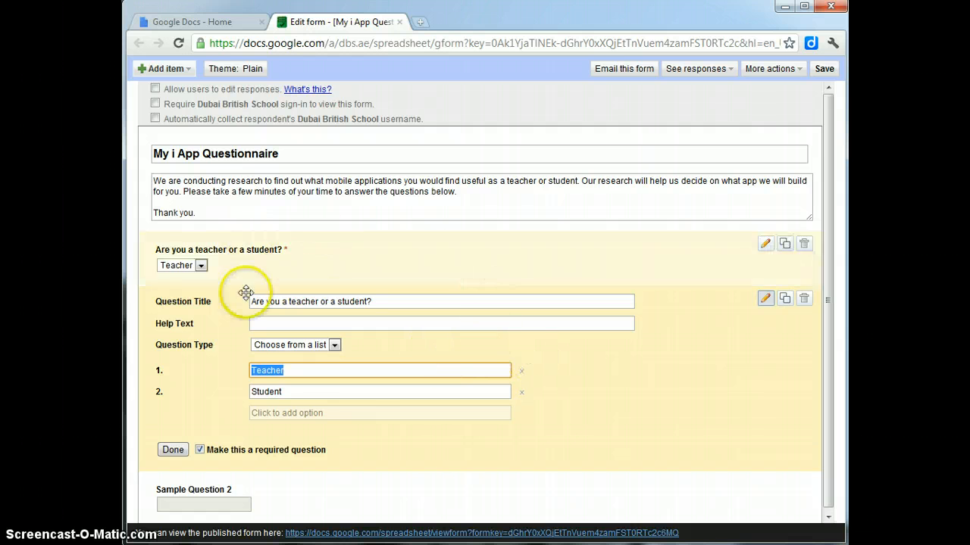
{"action": "left_click", "coordinate": [805, 301]}
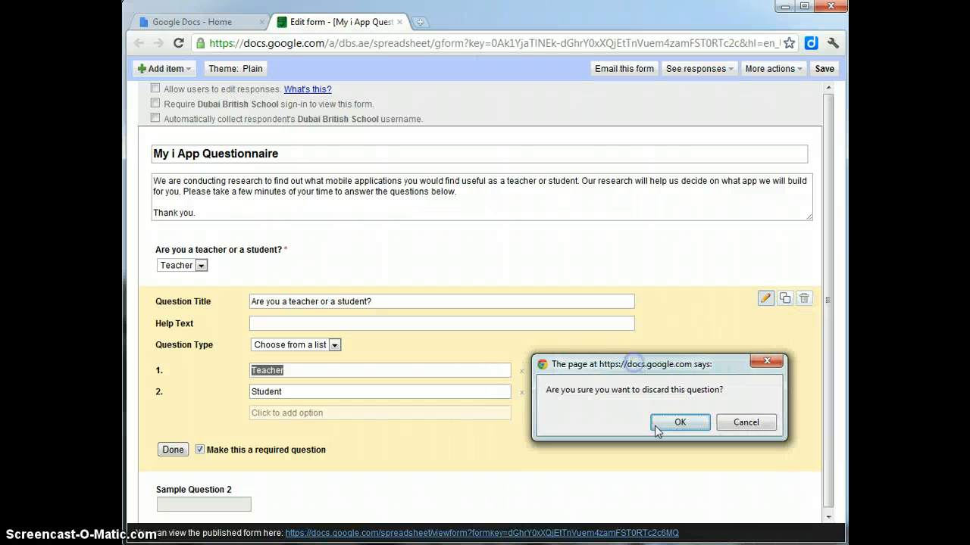
{"action": "left_click", "coordinate": [671, 426]}
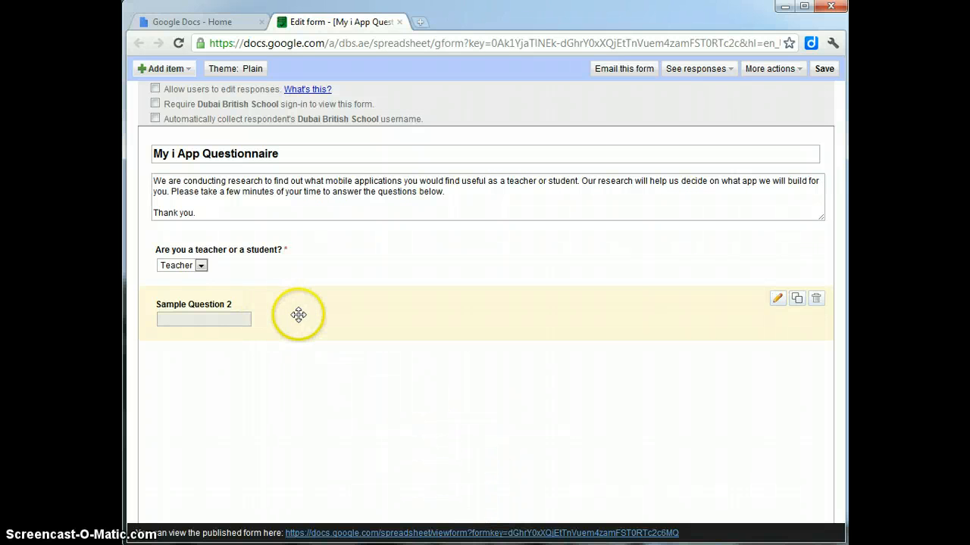
{"action": "left_click", "coordinate": [777, 300]}
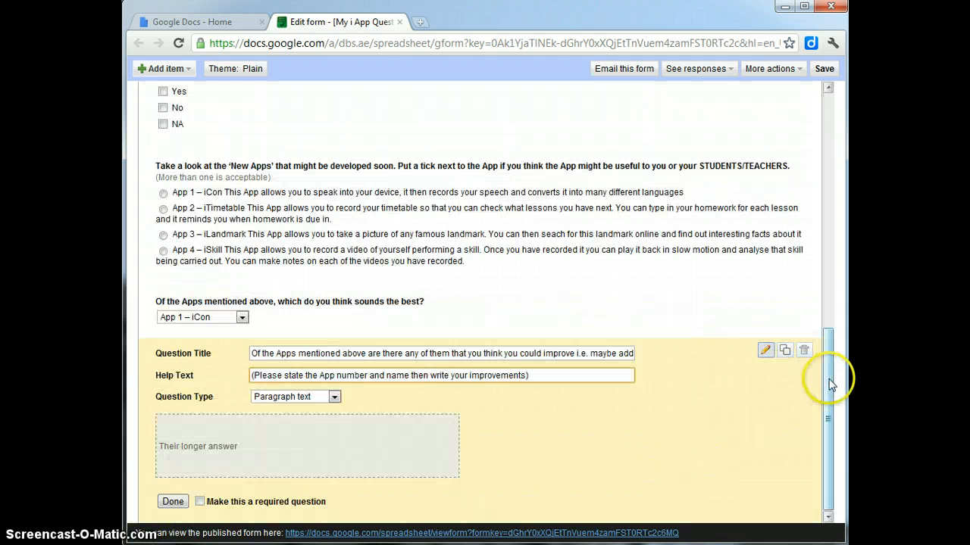
Step: Try answers in the download and devices questions, then open the portable-devices question for editing
{"action": "left_click_drag", "start_coordinate": [830, 384], "coordinate": [826, 141]}
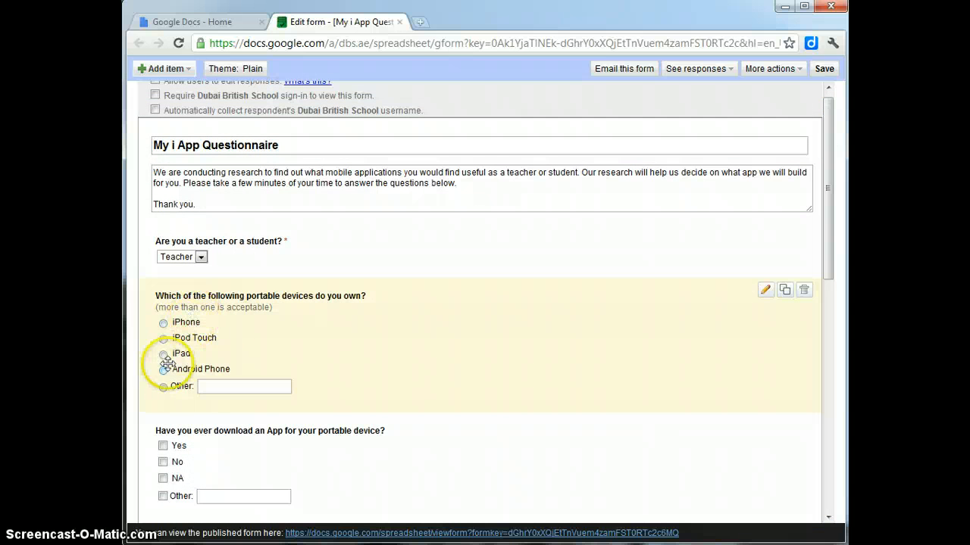
{"action": "left_click_drag", "start_coordinate": [828, 225], "coordinate": [805, 309]}
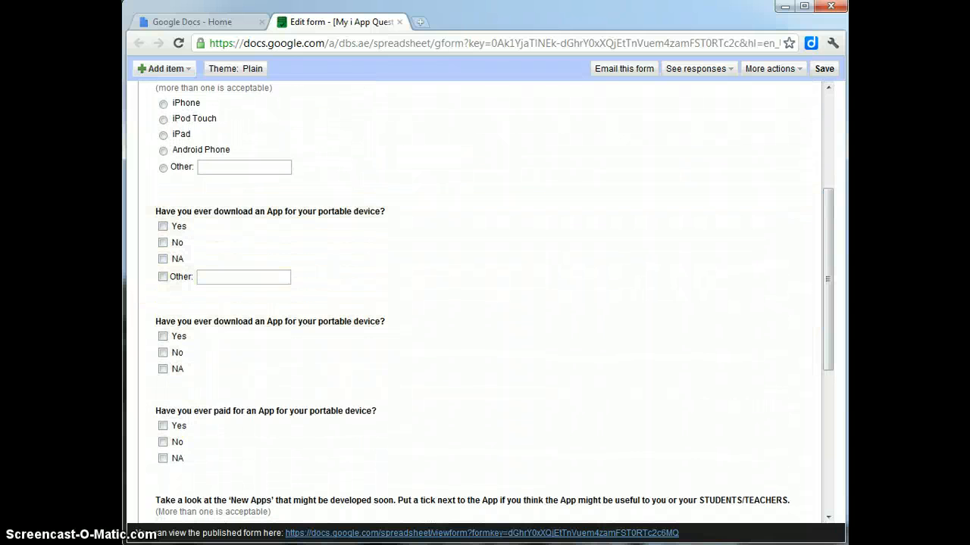
{"action": "scroll", "coordinate": [155, 326], "scroll_direction": "up", "scroll_amount": 2}
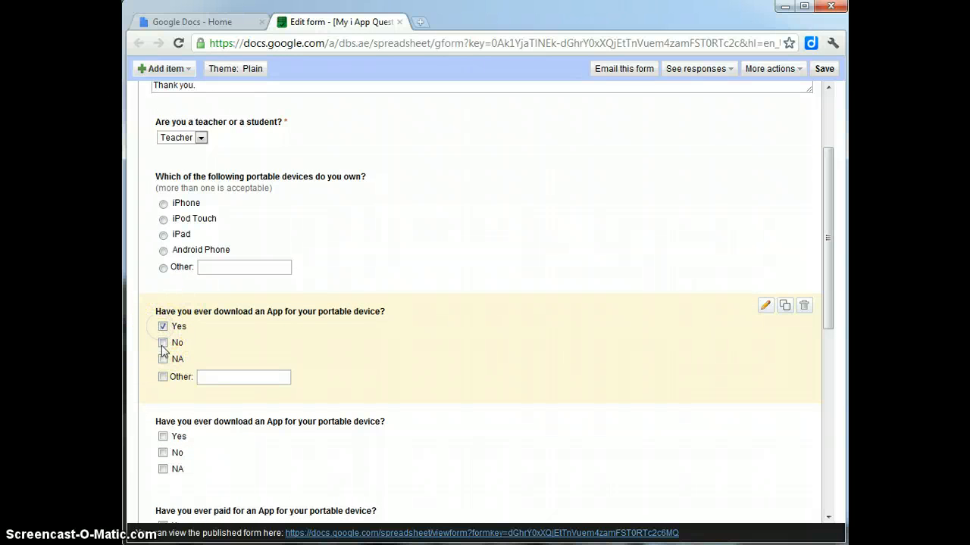
{"action": "left_click", "coordinate": [162, 343]}
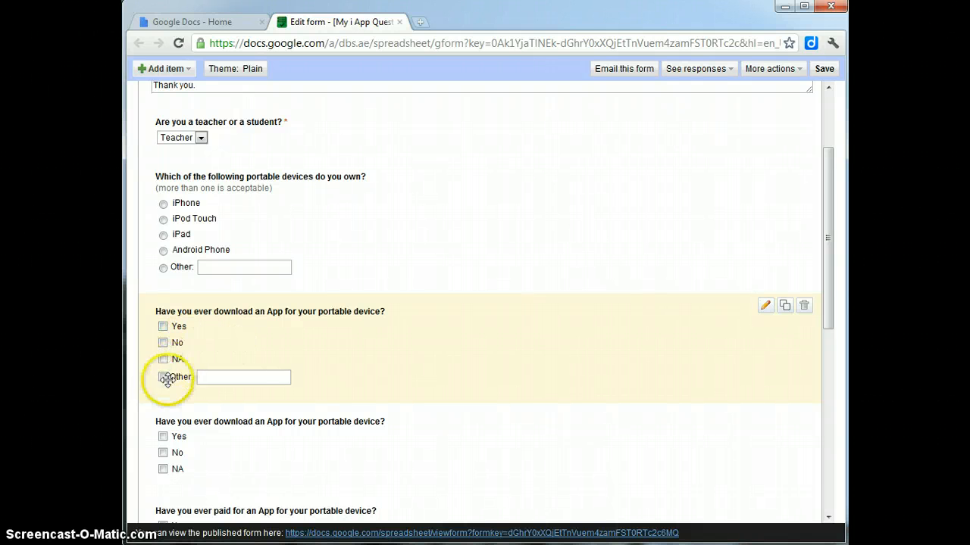
{"action": "scroll", "coordinate": [168, 379], "scroll_direction": "up", "scroll_amount": 1}
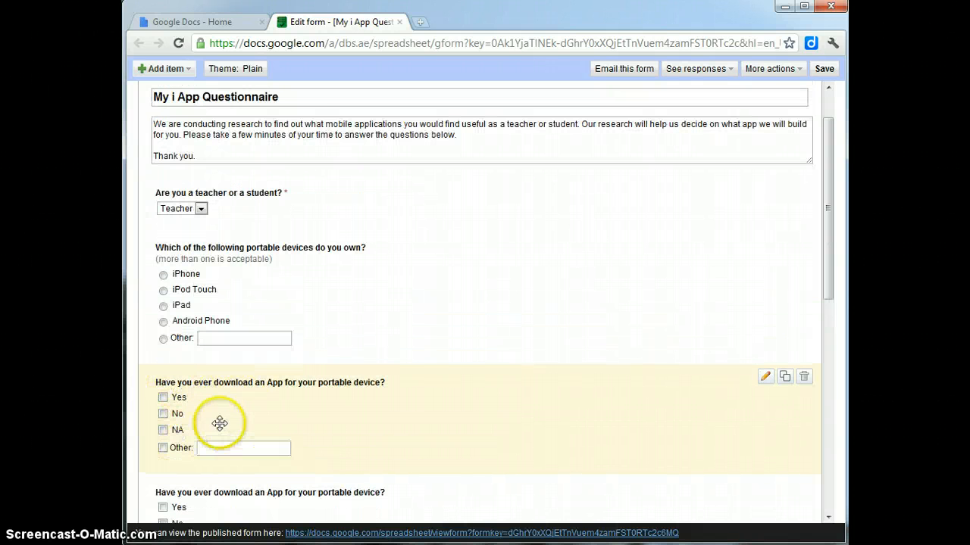
{"action": "left_click", "coordinate": [163, 307]}
{"action": "scroll", "coordinate": [168, 295], "scroll_direction": "down", "scroll_amount": 1}
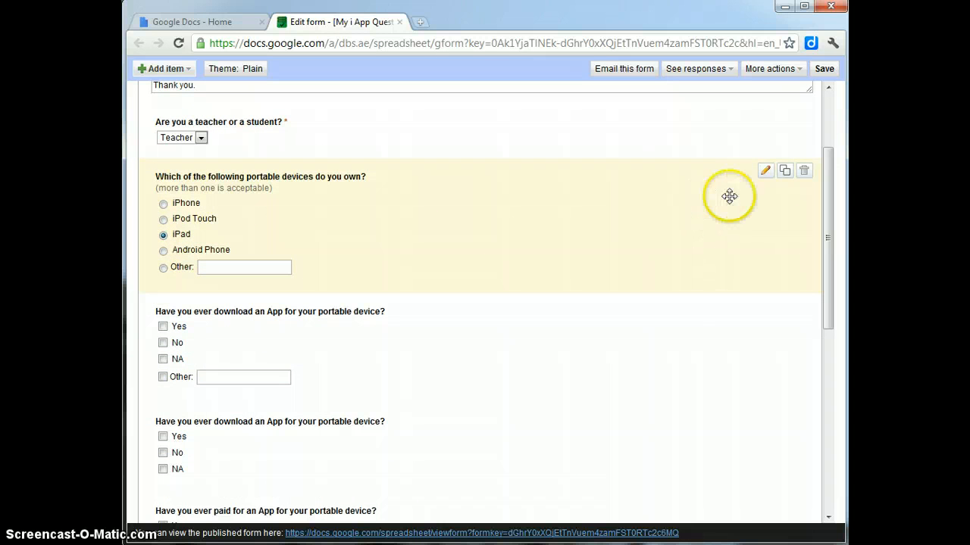
{"action": "left_click", "coordinate": [766, 173]}
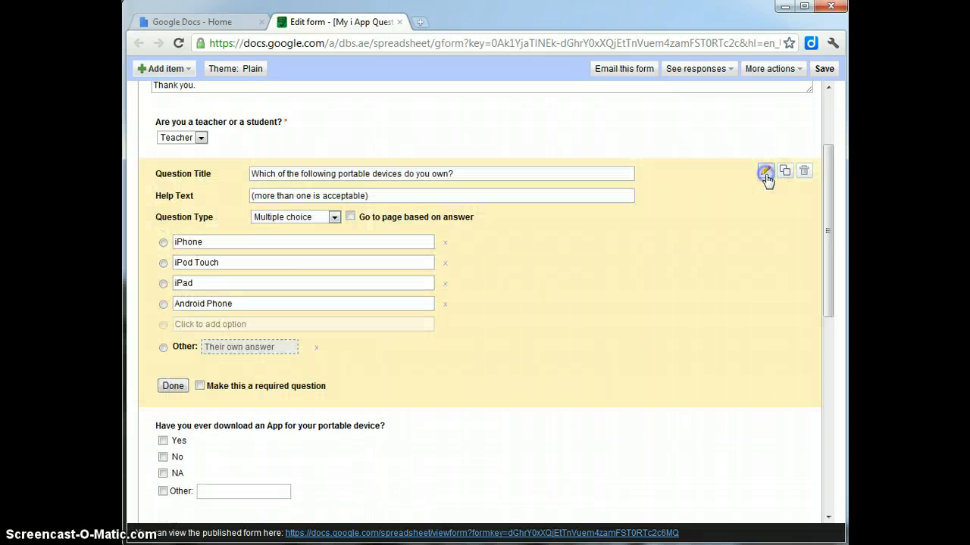
Step: Change the portable-devices question type to Checkboxes
{"action": "left_click", "coordinate": [335, 218]}
{"action": "left_click", "coordinate": [335, 218]}
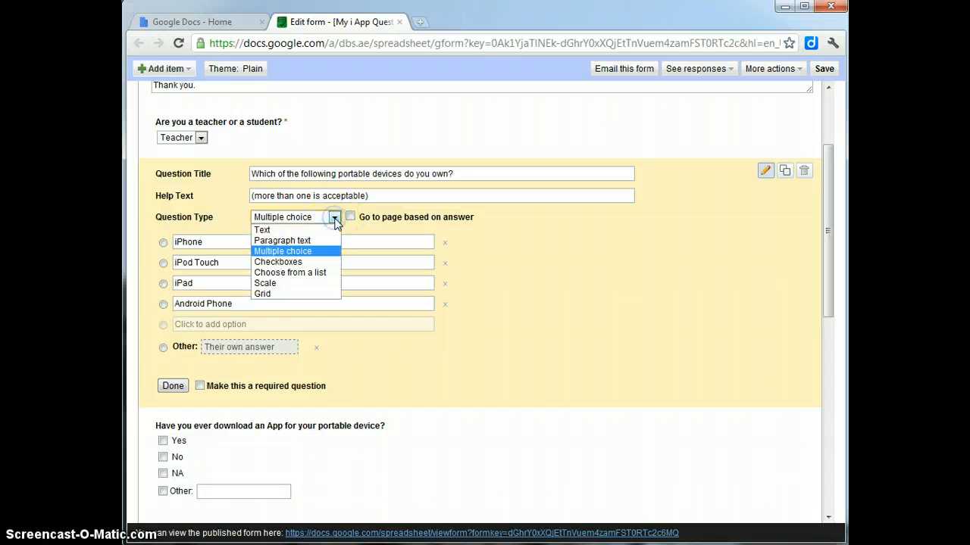
{"action": "left_click", "coordinate": [279, 262]}
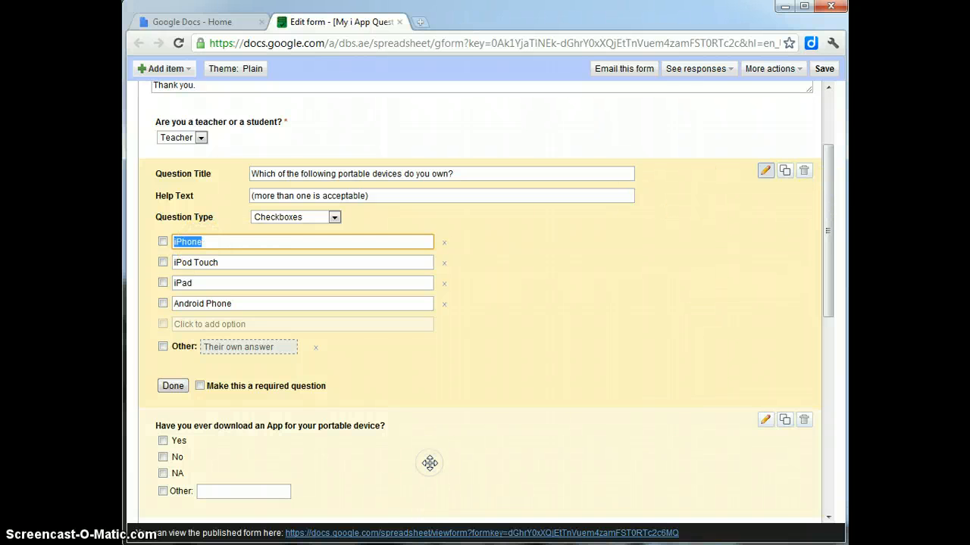
Step: Make the app-download question a Multiple choice question
{"action": "left_click", "coordinate": [765, 420]}
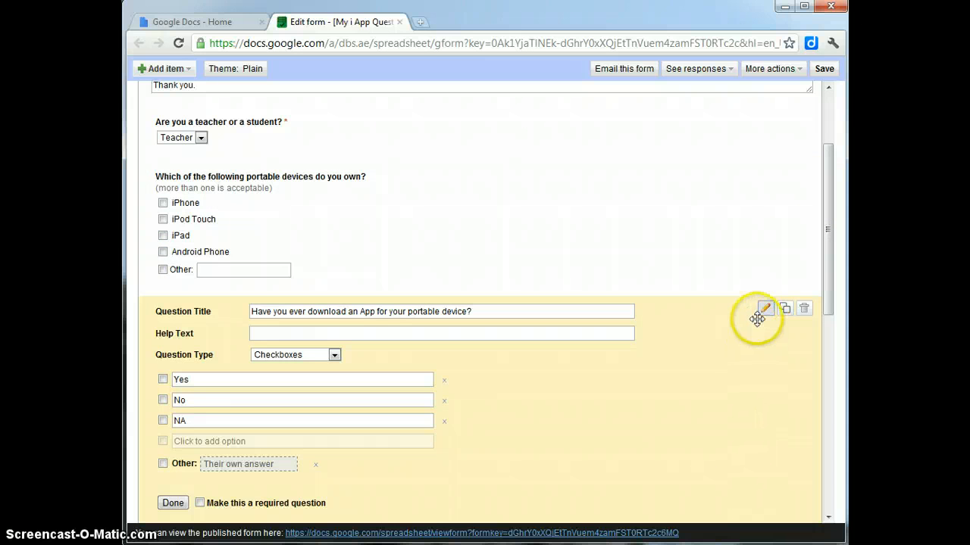
{"action": "left_click", "coordinate": [334, 356]}
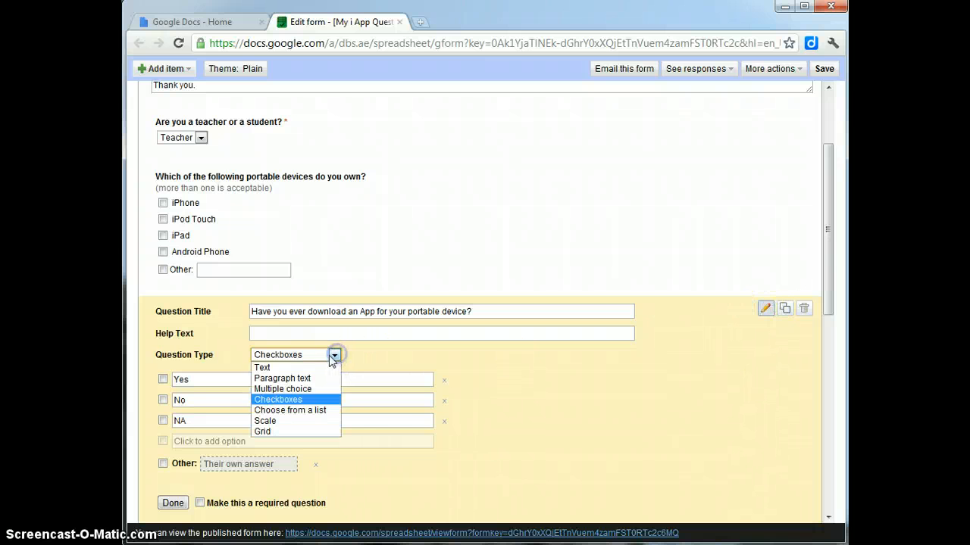
{"action": "left_click", "coordinate": [288, 389]}
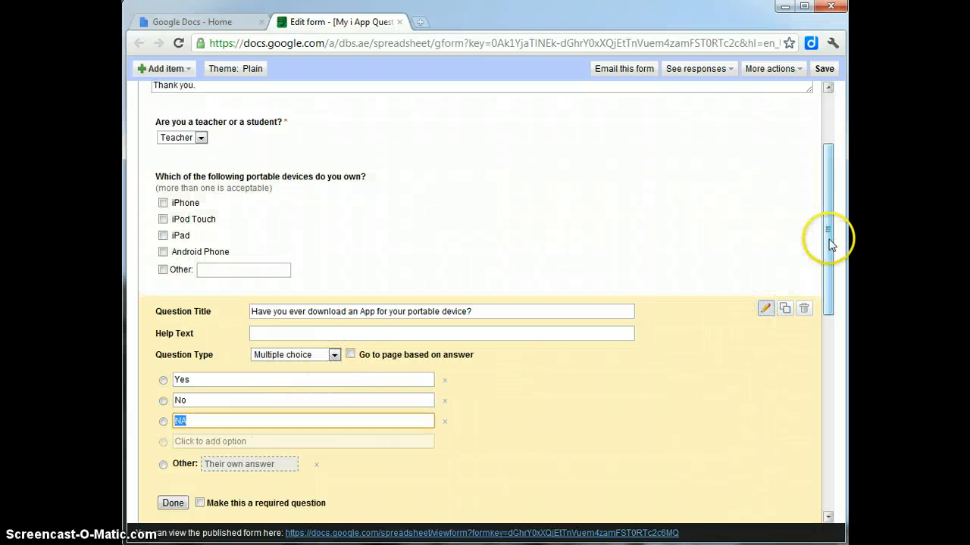
{"action": "left_click_drag", "start_coordinate": [831, 244], "coordinate": [772, 346]}
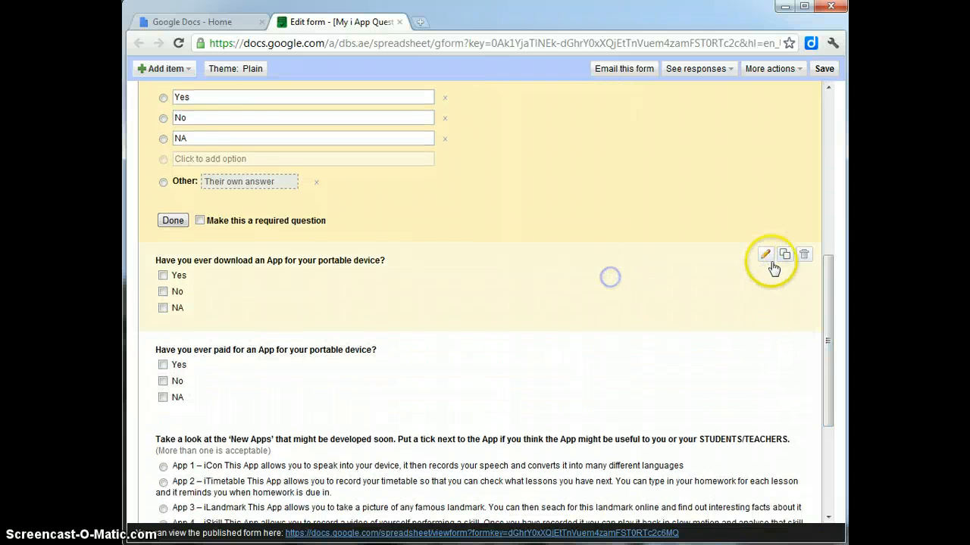
{"action": "left_click", "coordinate": [767, 257]}
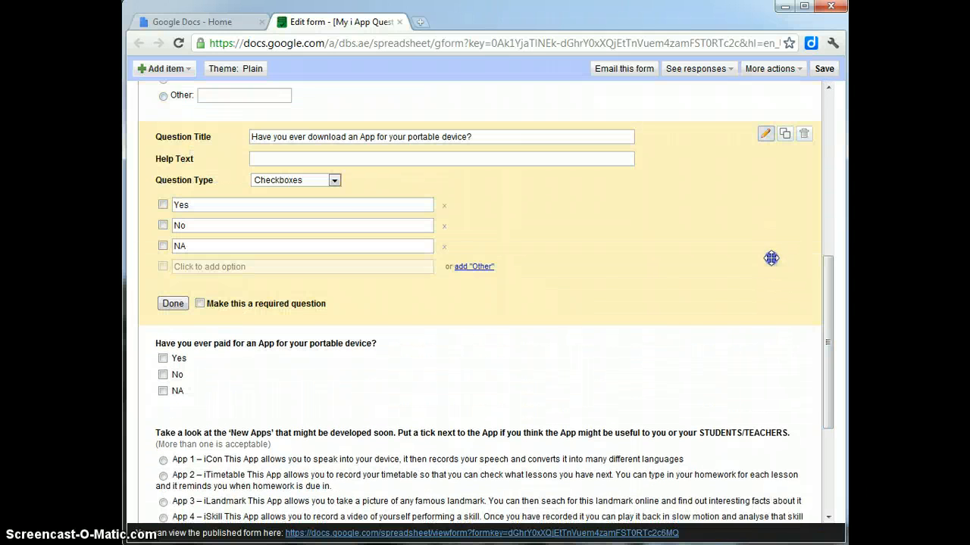
{"action": "left_click", "coordinate": [335, 182]}
{"action": "left_click", "coordinate": [288, 215]}
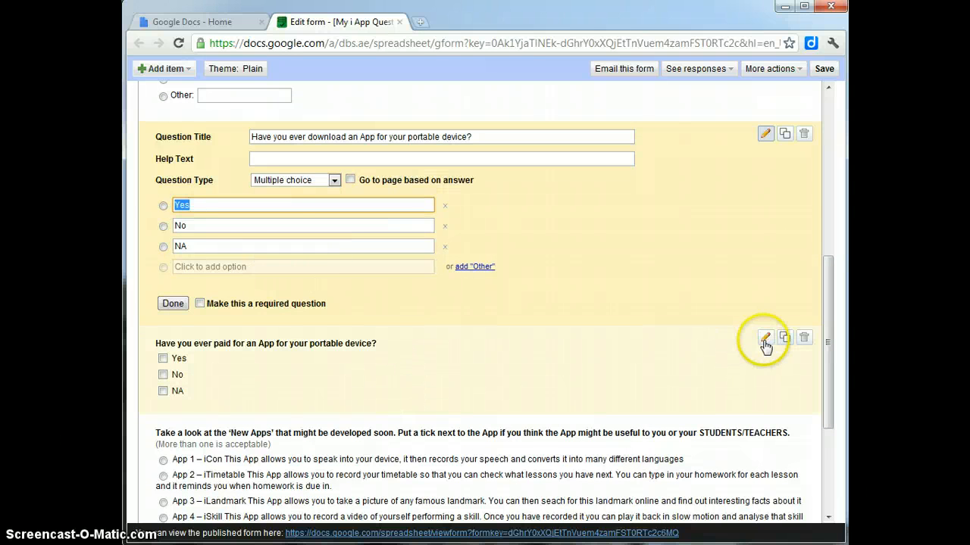
Step: Make the paid-for-app question a Multiple choice question
{"action": "left_click", "coordinate": [765, 337]}
{"action": "left_click", "coordinate": [333, 267]}
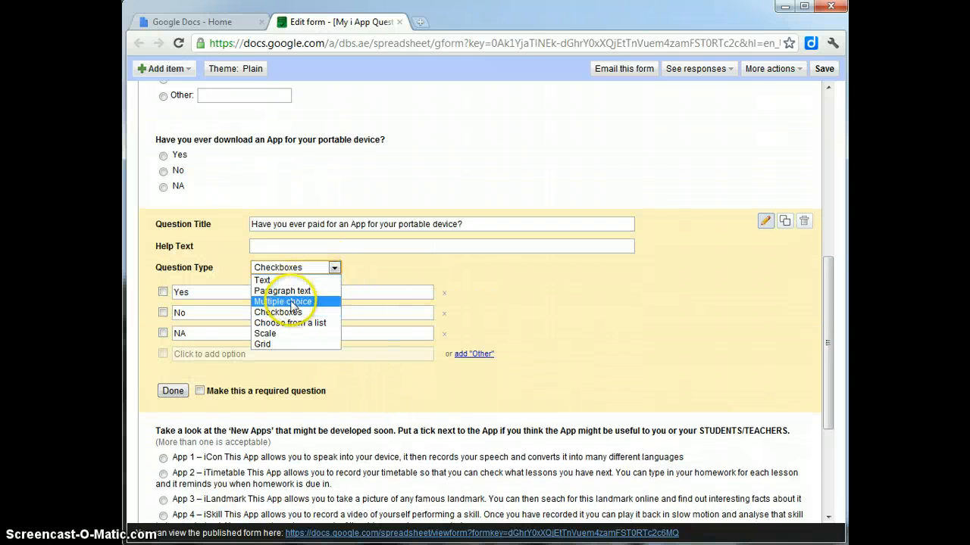
{"action": "left_click", "coordinate": [292, 302]}
{"action": "left_click_drag", "start_coordinate": [826, 302], "coordinate": [827, 137]}
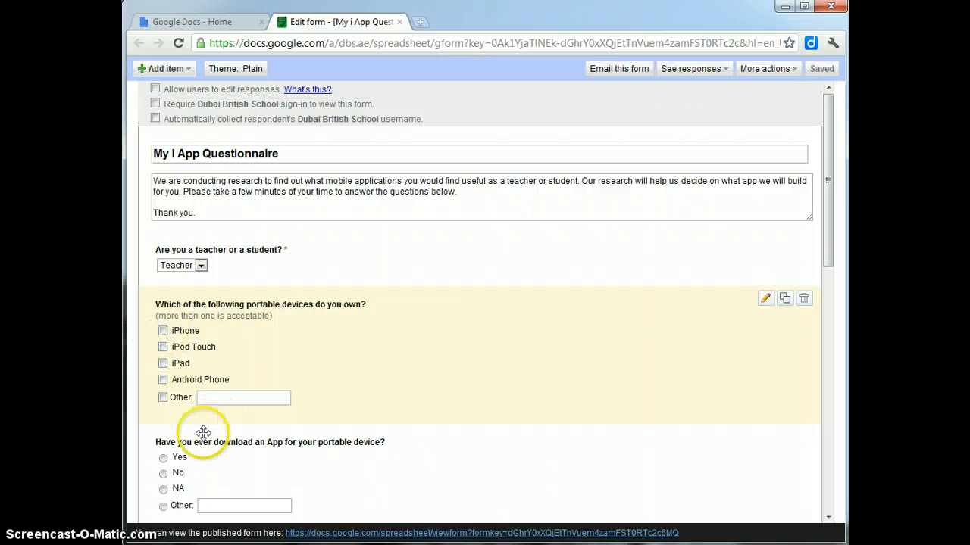
Step: Preselect Yes on the app-download question and scroll through the form back to the top
{"action": "left_click_drag", "start_coordinate": [829, 238], "coordinate": [798, 311]}
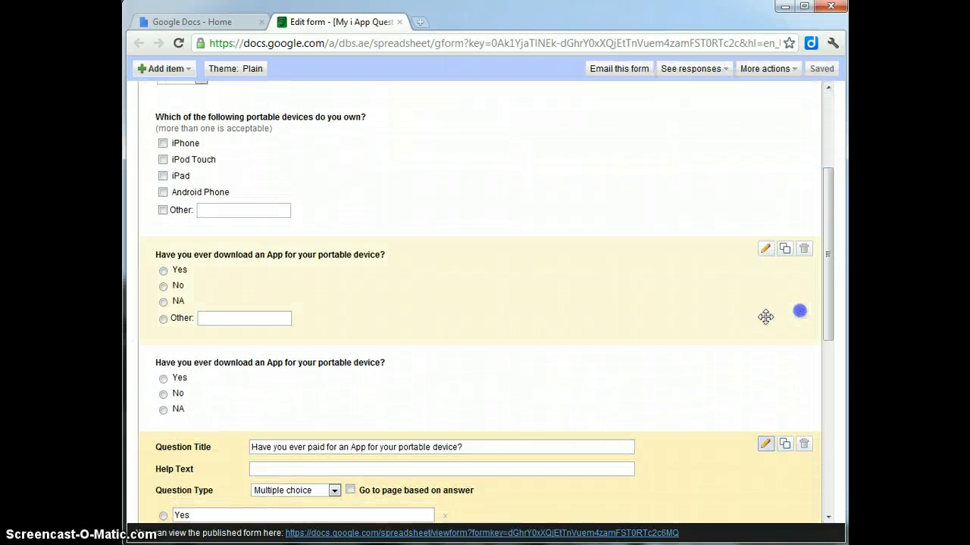
{"action": "left_click", "coordinate": [172, 269]}
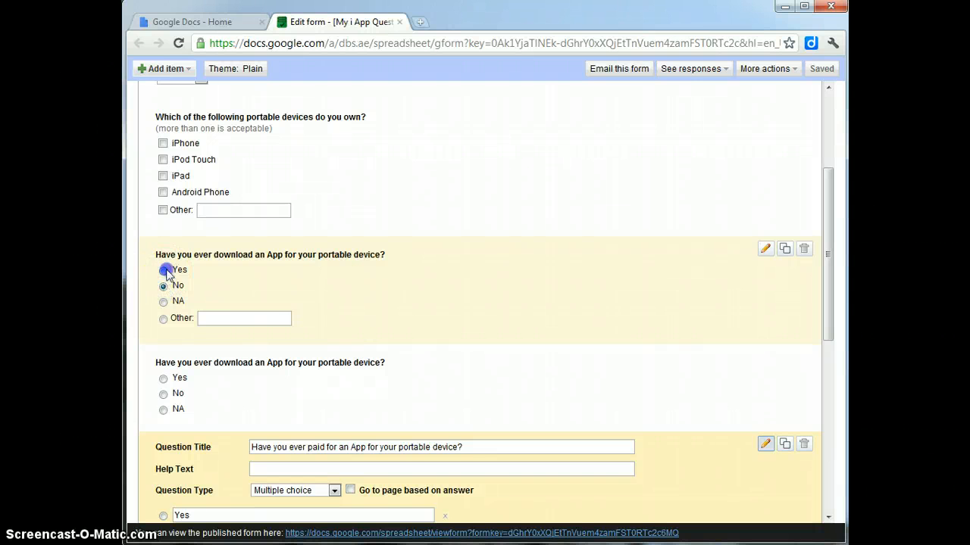
{"action": "left_click_drag", "start_coordinate": [831, 225], "coordinate": [808, 177]}
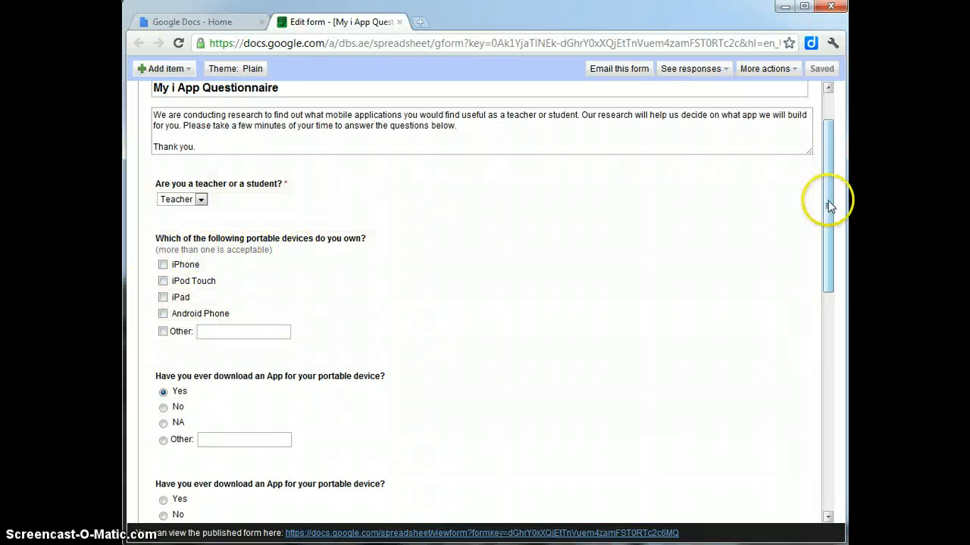
{"action": "left_click_drag", "start_coordinate": [830, 206], "coordinate": [790, 430]}
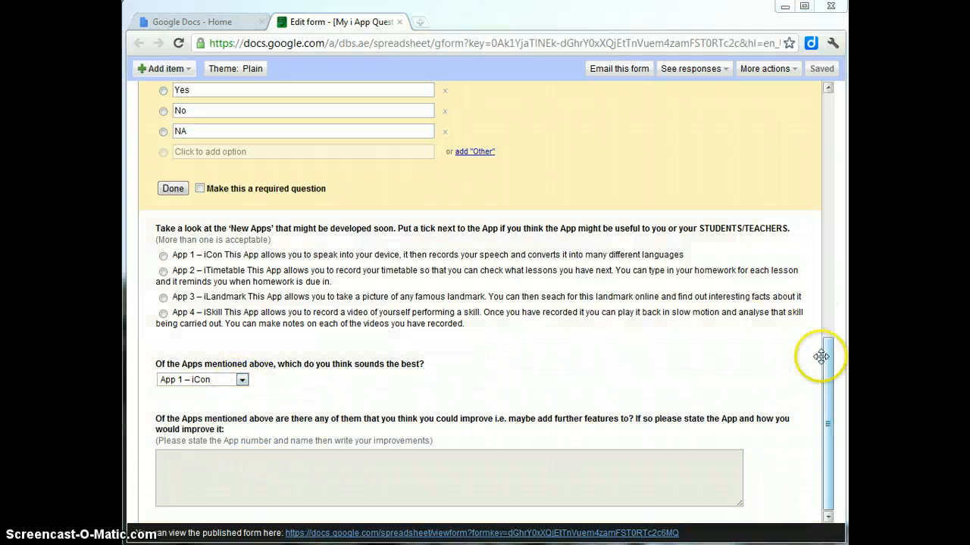
{"action": "left_click_drag", "start_coordinate": [824, 353], "coordinate": [816, 83]}
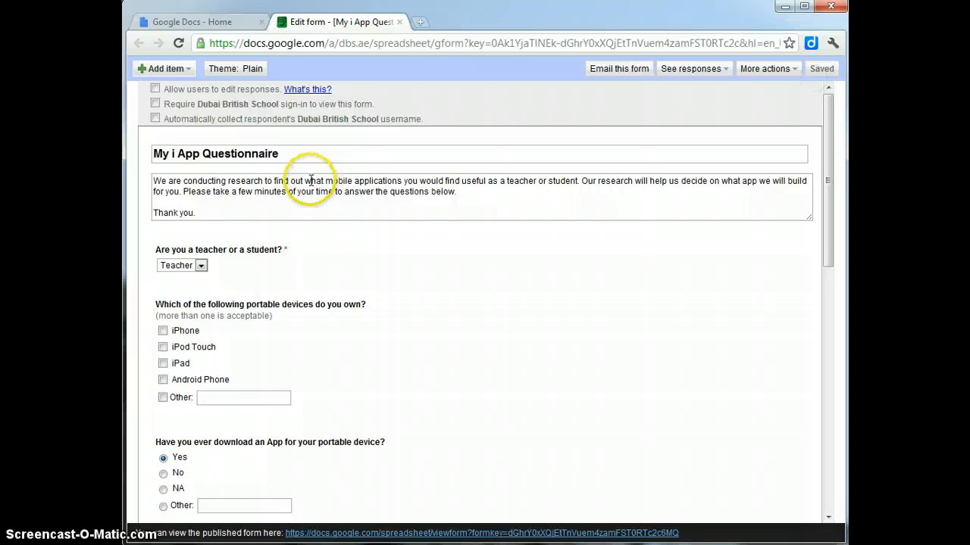
Step: Apply the Books Modern theme to the form, then go to the Google Docs home list
{"action": "left_click", "coordinate": [231, 70]}
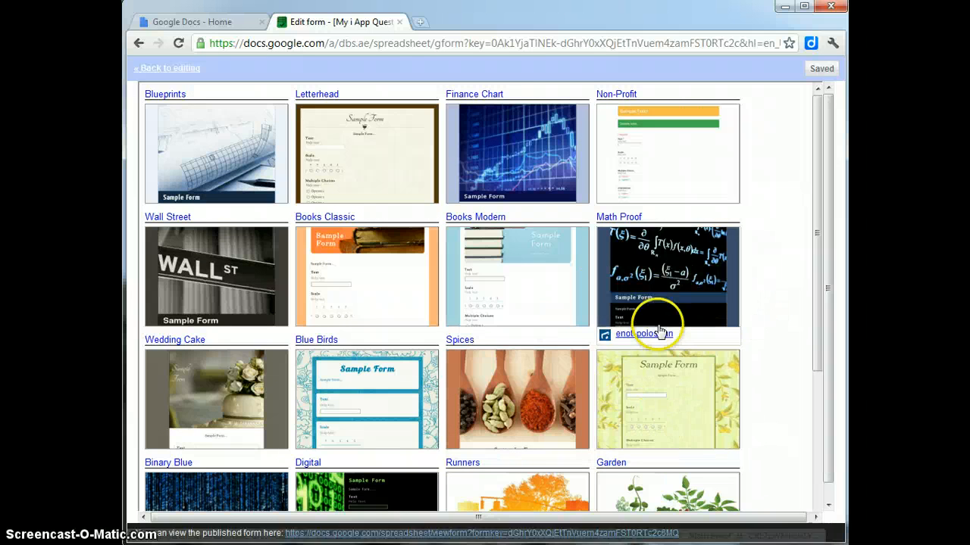
{"action": "left_click", "coordinate": [523, 292]}
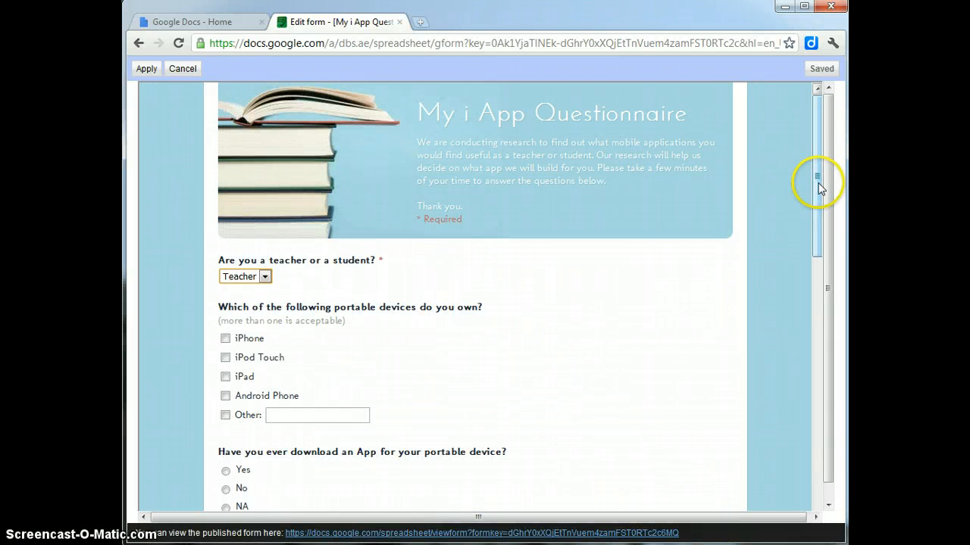
{"action": "left_click_drag", "start_coordinate": [818, 186], "coordinate": [789, 157]}
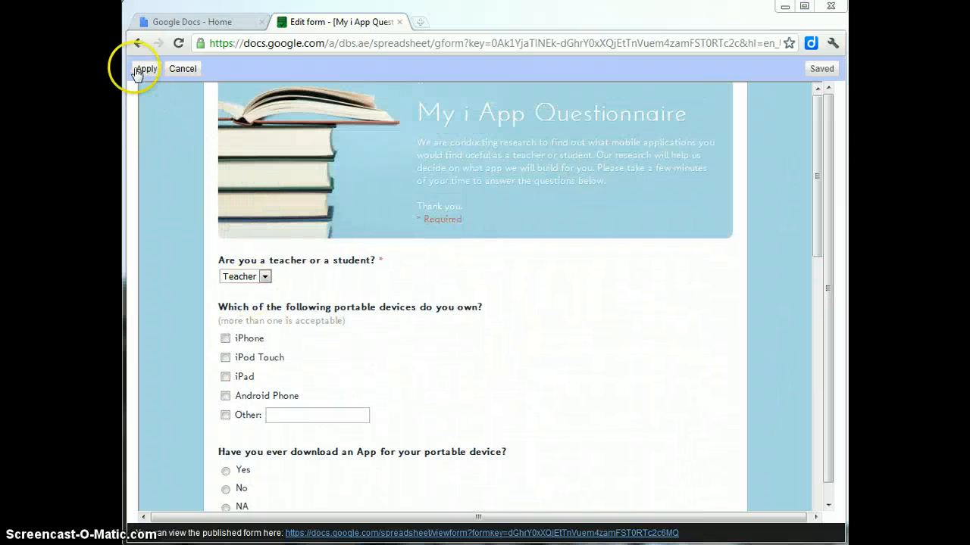
{"action": "left_click", "coordinate": [147, 69]}
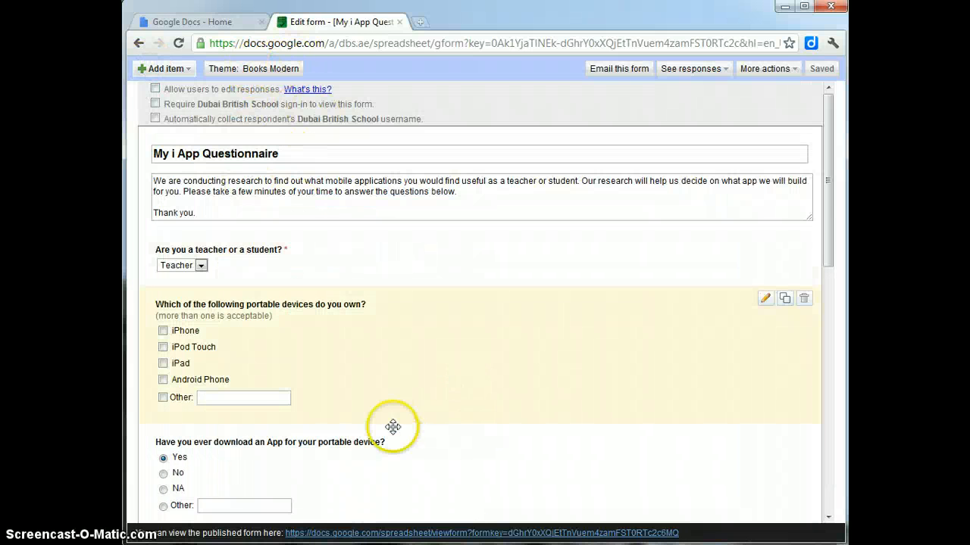
{"action": "left_click_drag", "start_coordinate": [826, 185], "coordinate": [822, 129]}
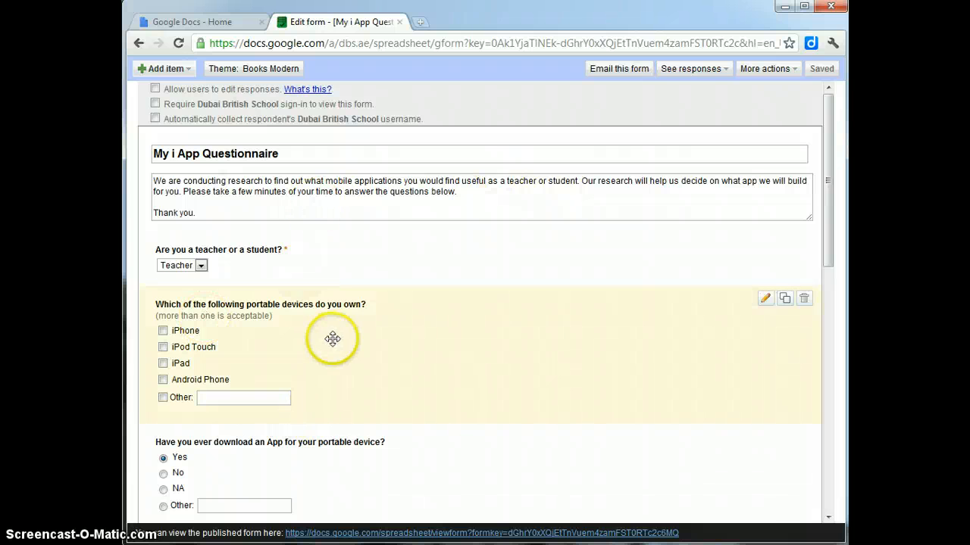
{"action": "scroll", "coordinate": [311, 129], "scroll_direction": "down", "scroll_amount": 1}
{"action": "left_click", "coordinate": [193, 22]}
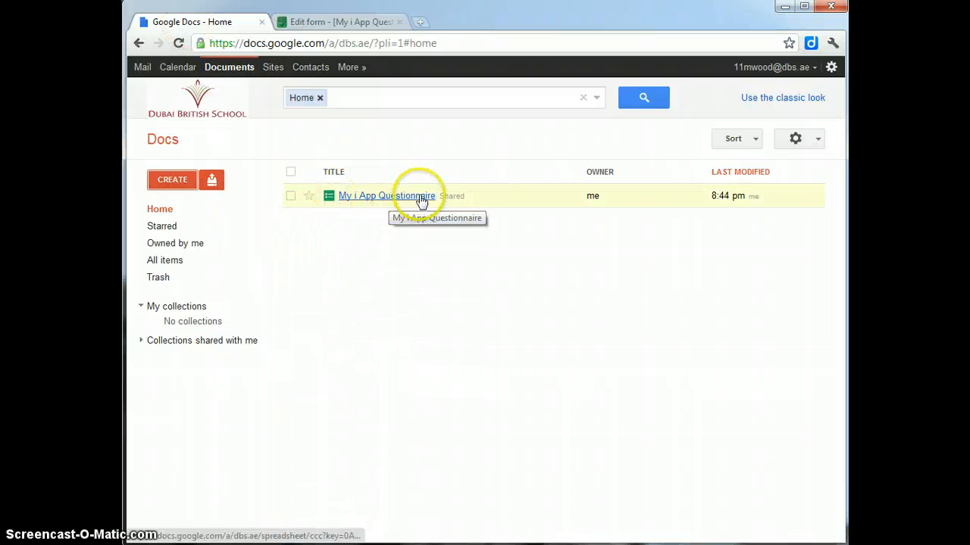
Step: Close the form editor tab and open My i App Questionnaire from the Docs list
{"action": "left_click", "coordinate": [327, 22]}
{"action": "scroll", "coordinate": [351, 203], "scroll_direction": "up", "scroll_amount": 1}
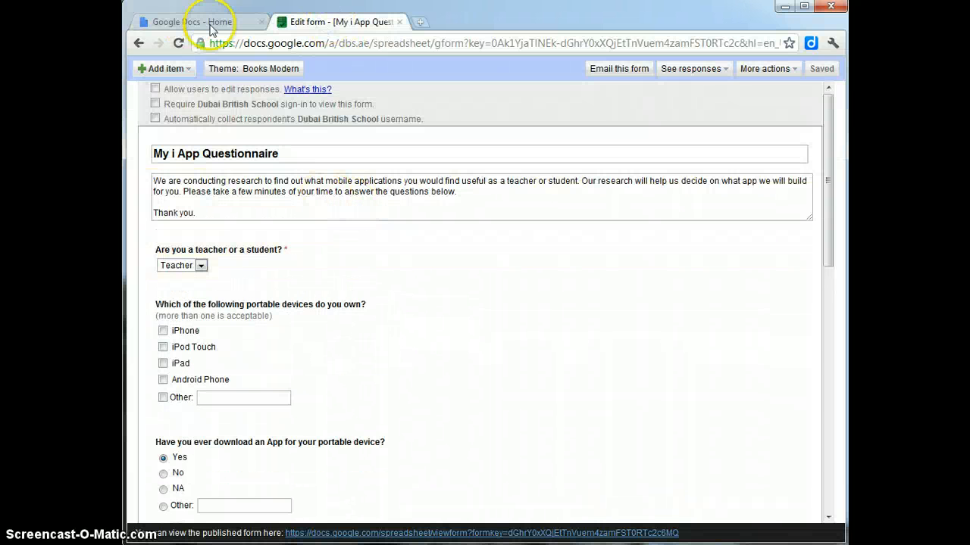
{"action": "left_click", "coordinate": [184, 25]}
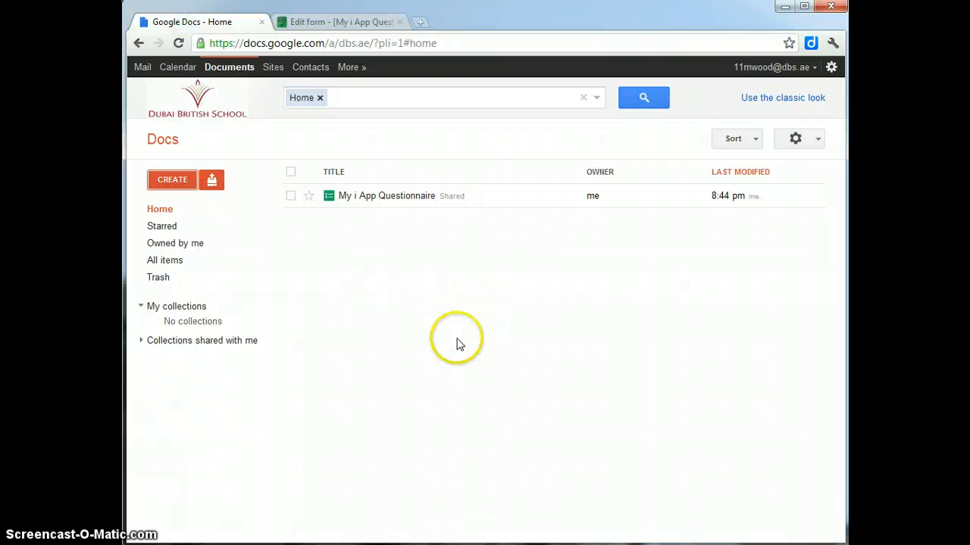
{"action": "left_click", "coordinate": [318, 22]}
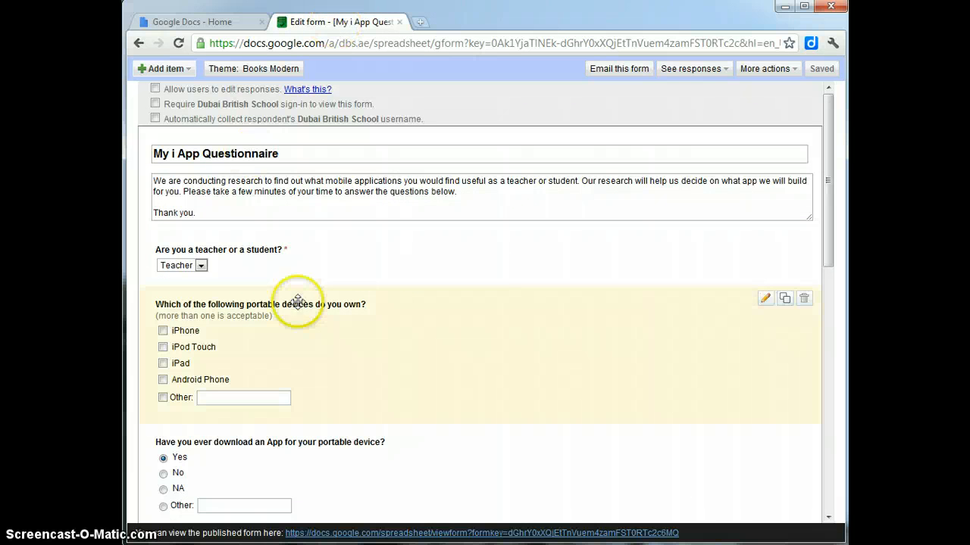
{"action": "left_click", "coordinate": [400, 23]}
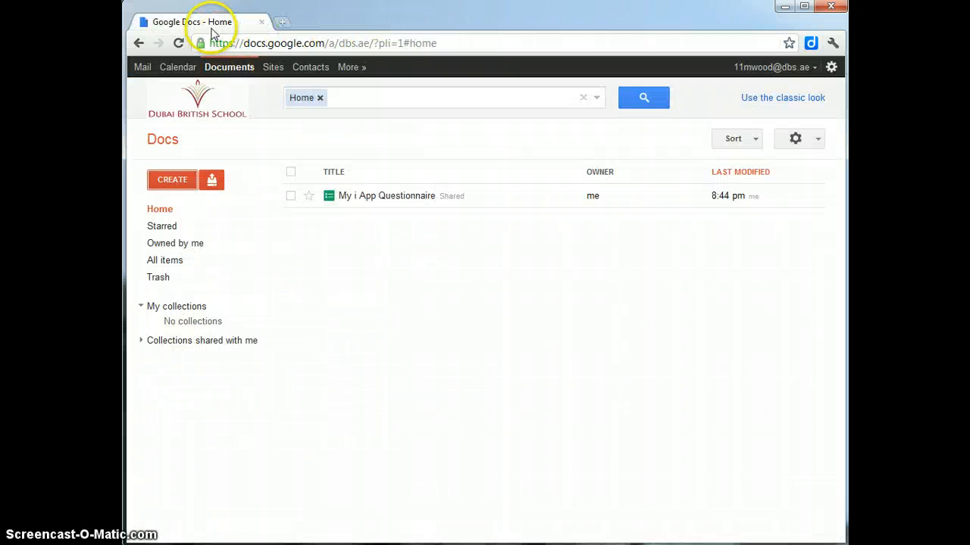
{"action": "left_click", "coordinate": [391, 200]}
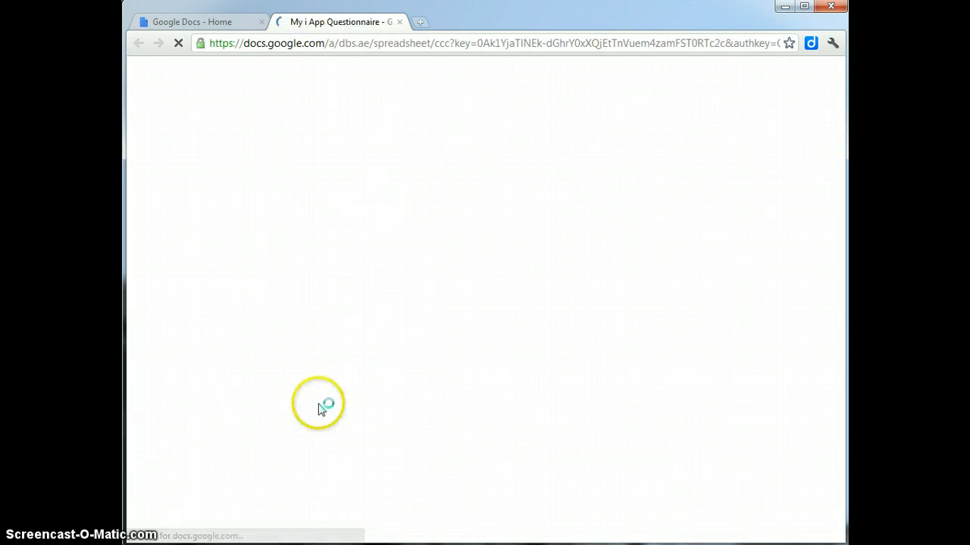